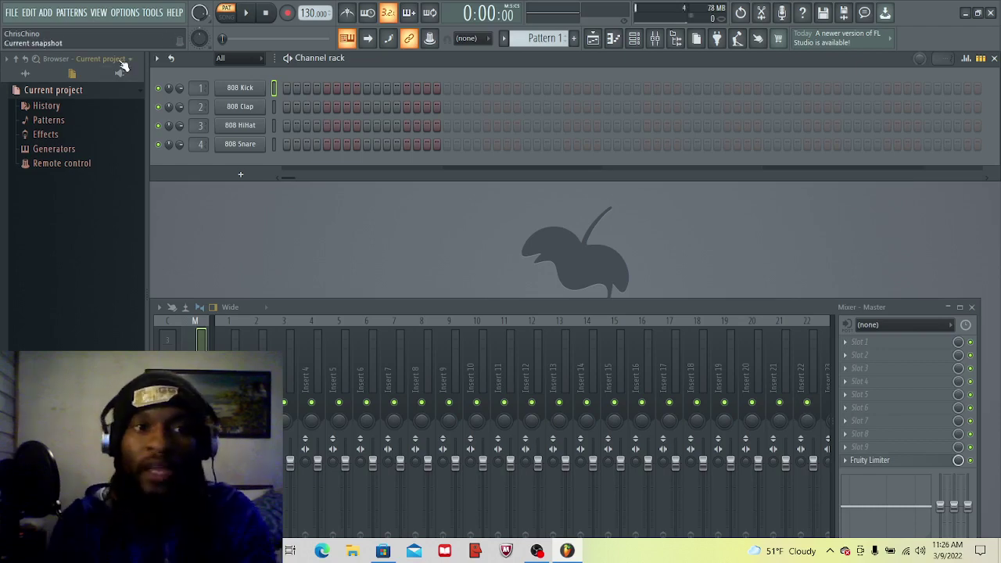
# Step: Open the recent project gladiator school 146bpm.flp
pyautogui.click(11, 13)
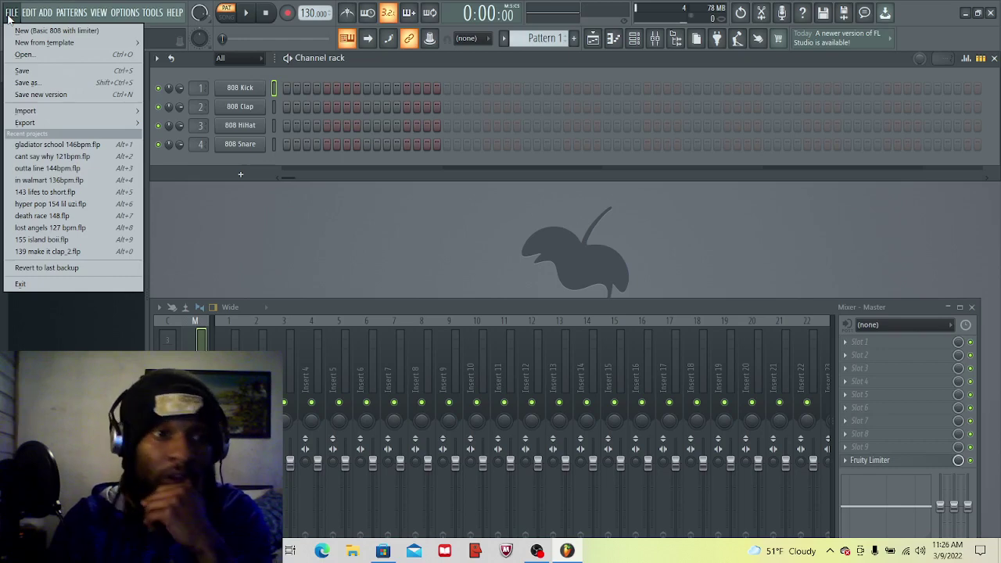
pyautogui.moveTo(91, 126)
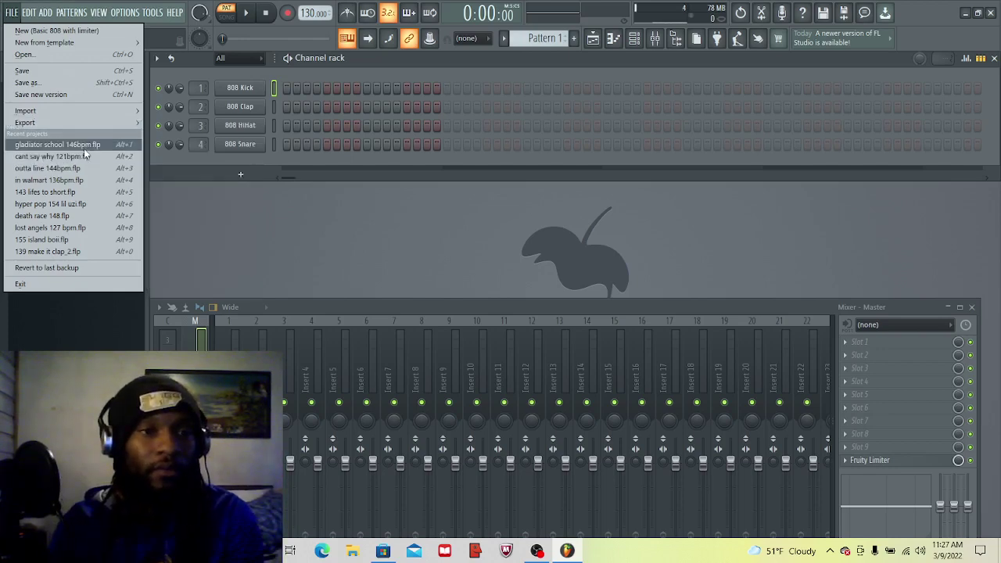
pyautogui.click(78, 145)
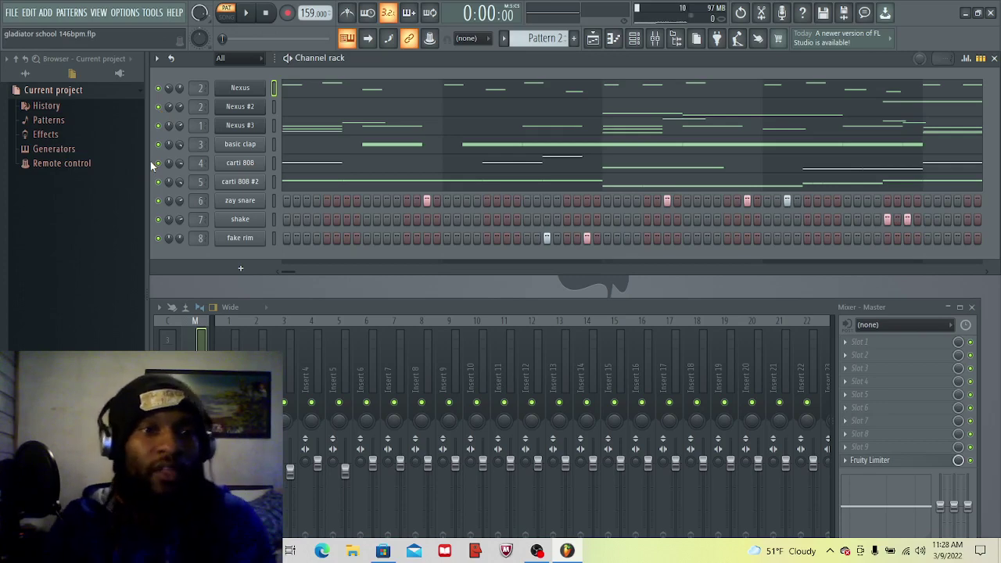
# Step: Split Pattern 2 by channel into separate patterns
pyautogui.click(131, 21)
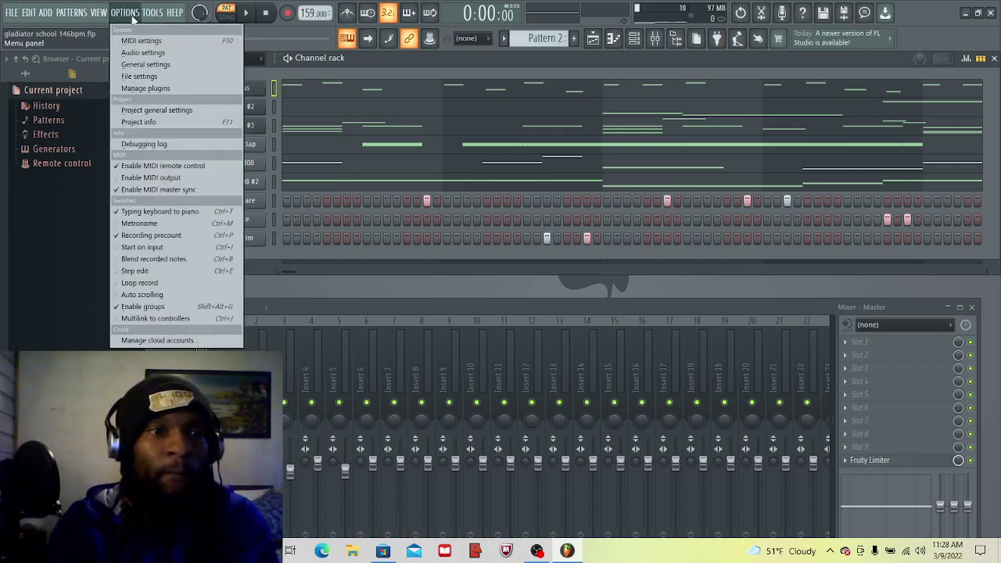
pyautogui.click(78, 14)
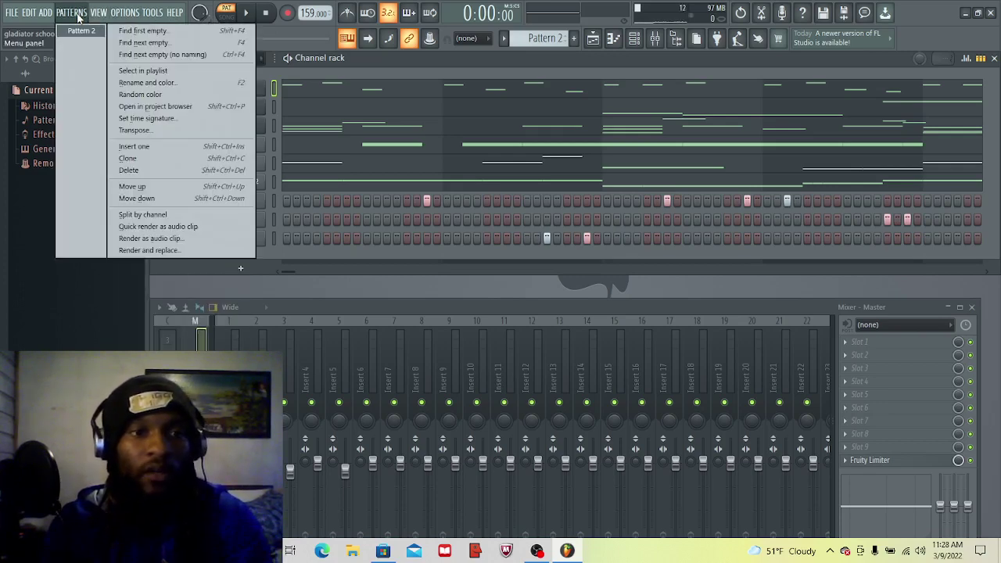
pyautogui.click(149, 215)
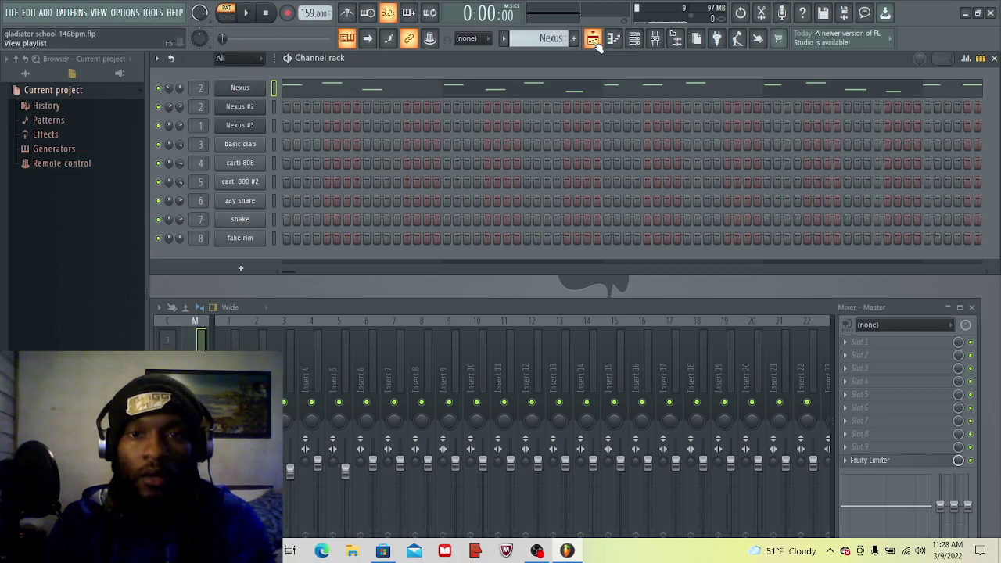
# Step: Hide the channel rack, show the playlist with more bars in view, and start pattern playback
pyautogui.click(634, 39)
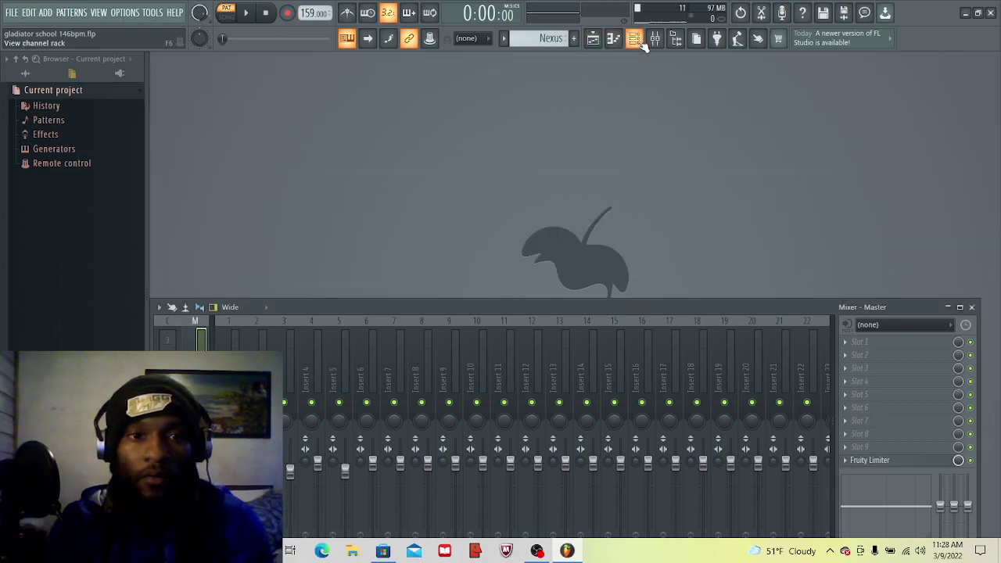
pyautogui.click(592, 39)
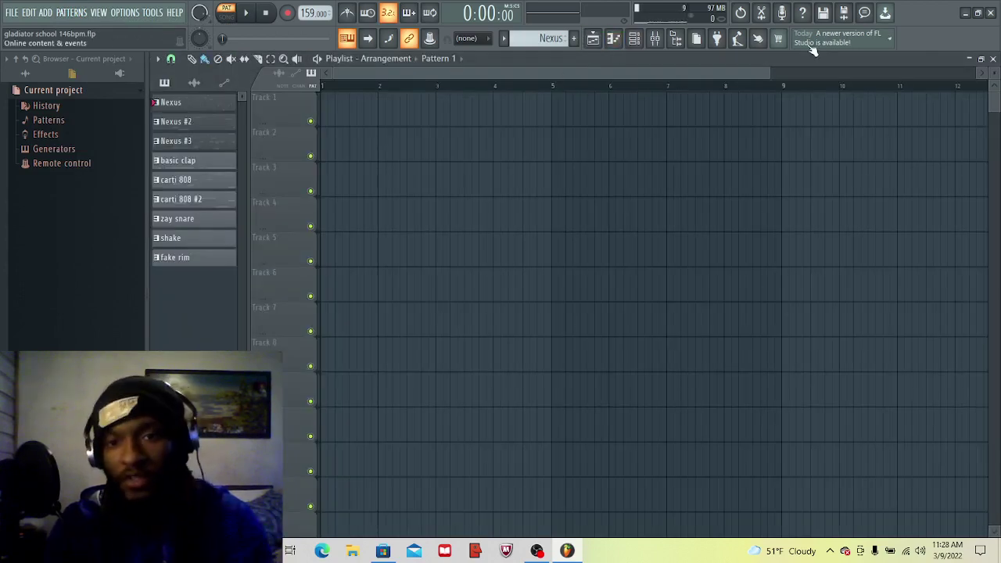
pyautogui.moveTo(774, 72); pyautogui.dragTo(961, 80)
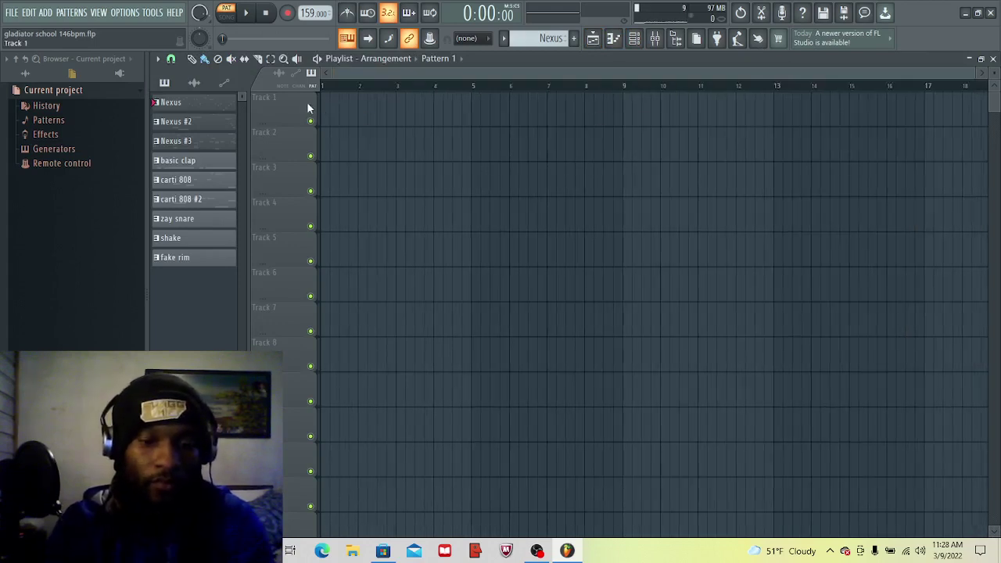
pyautogui.press('space')
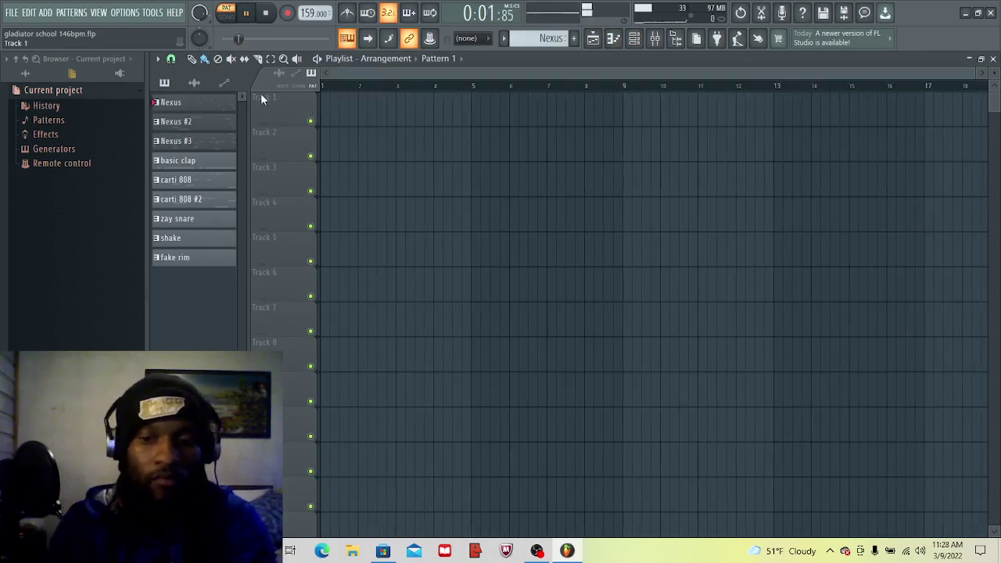
# Step: Place the Nexus #2 pattern at bar 1 of Track 2 and delete the Pattern 1 clip from Track 1
pyautogui.click(323, 114)
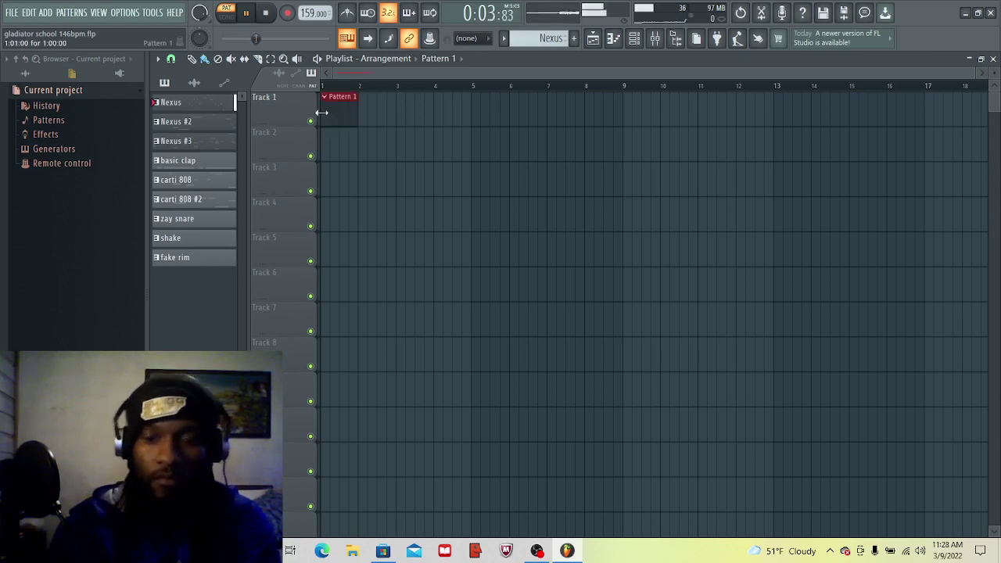
pyautogui.press('KP_Add')
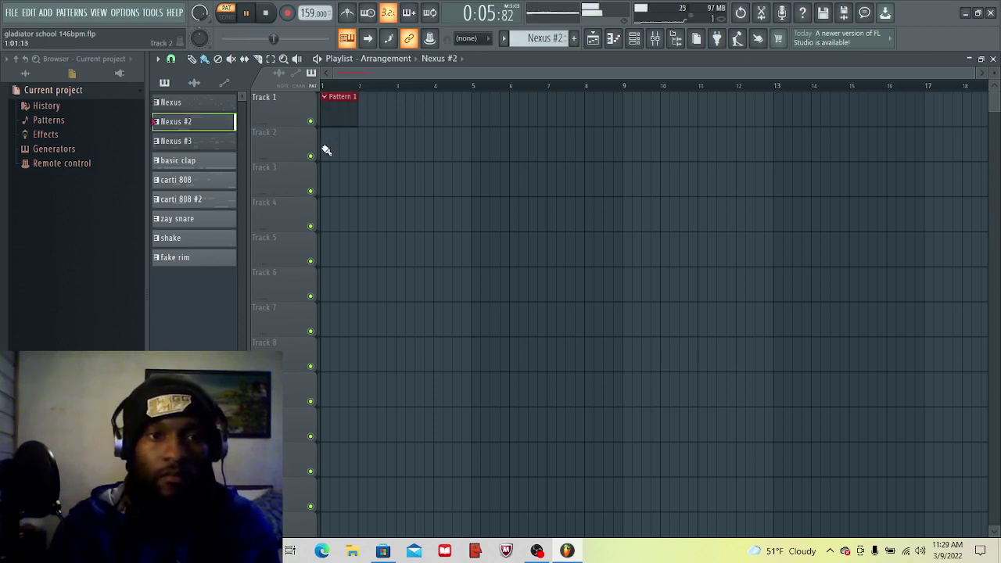
pyautogui.click(327, 150)
pyautogui.rightClick(338, 117)
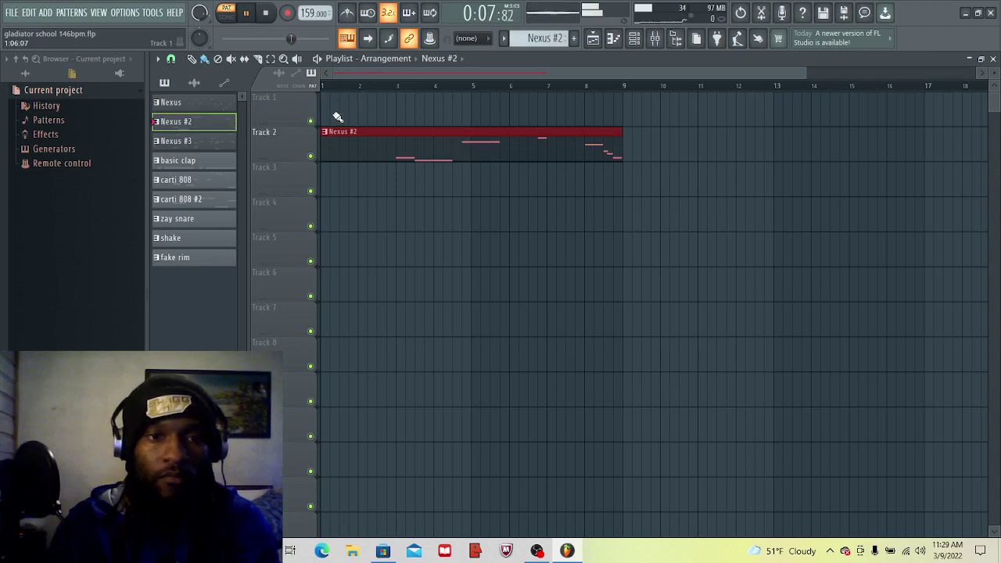
pyautogui.moveTo(335, 133)
pyautogui.mouseDown()
pyautogui.moveTo(333, 107)
pyautogui.moveTo(334, 149)
pyautogui.mouseUp()
# Step: Place the Nexus pattern at bar 1 of Track 1, deleting the extra copy on Track 3
pyautogui.press('KP_Subtract')
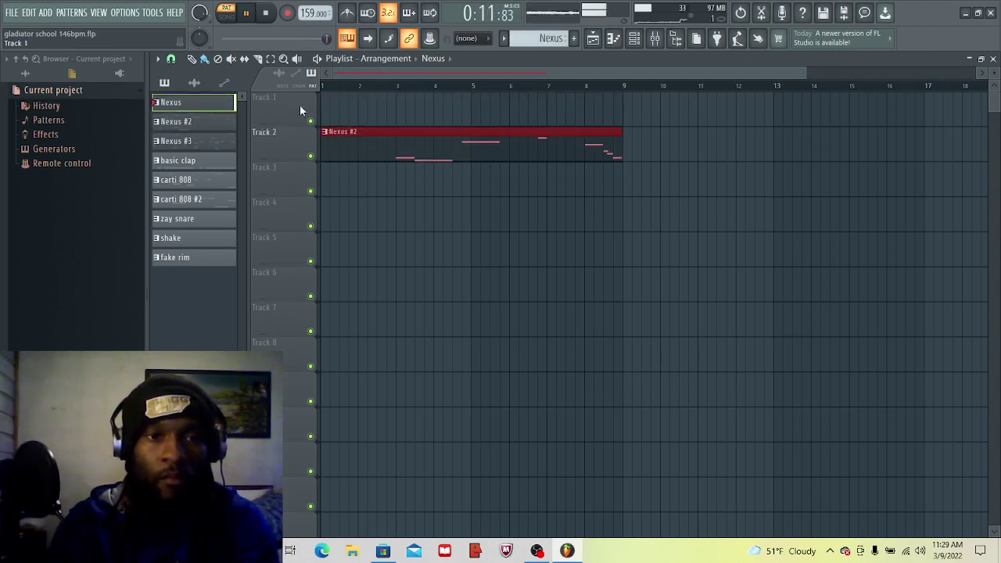
pyautogui.click(333, 107)
pyautogui.click(324, 184)
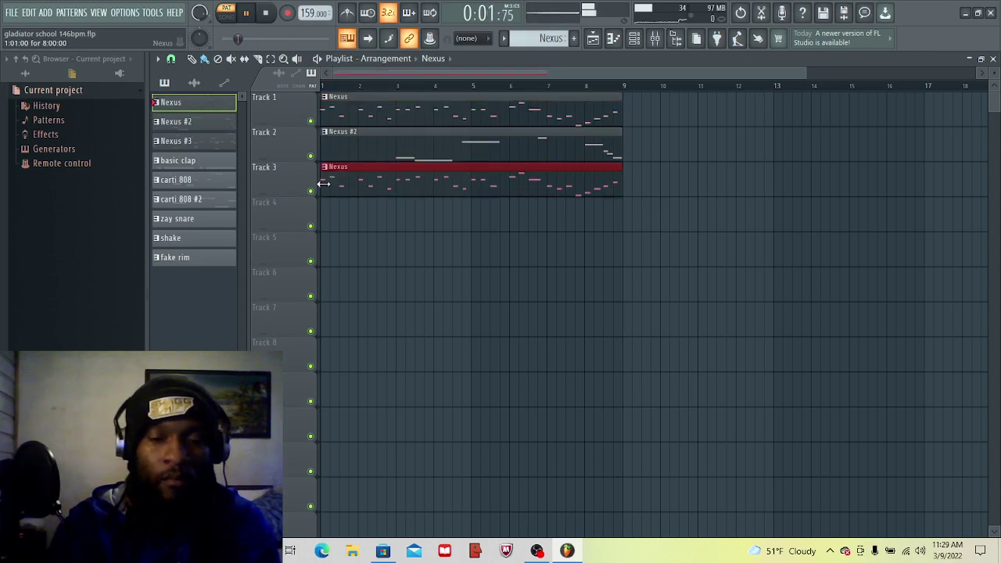
pyautogui.rightClick(322, 184)
# Step: Place the Nexus #3 pattern on Track 3 and the basic clap pattern on Track 4, both starting at bar 1
pyautogui.press('KP_Add')
pyautogui.press('KP_Add')
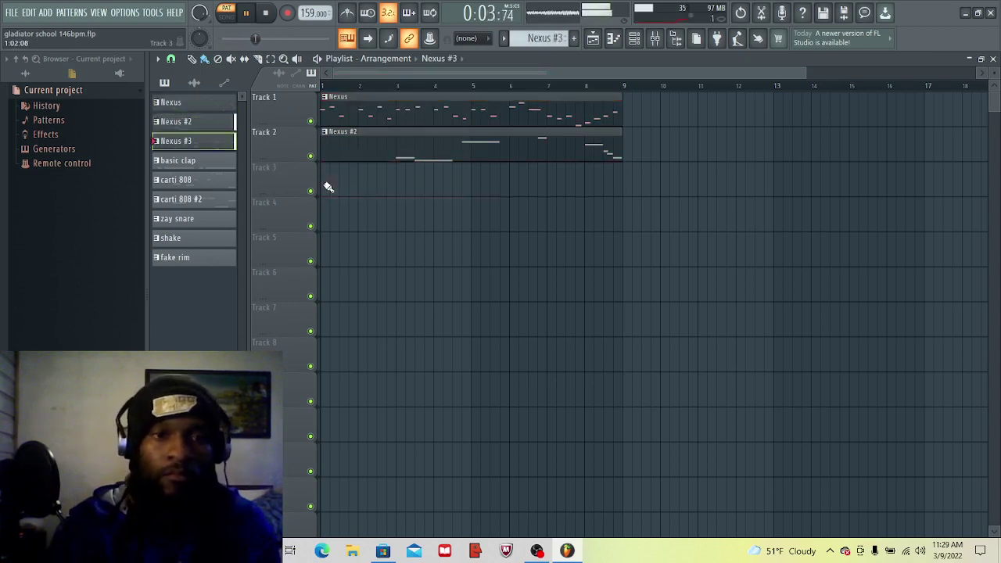
pyautogui.click(328, 187)
pyautogui.press('KP_Add')
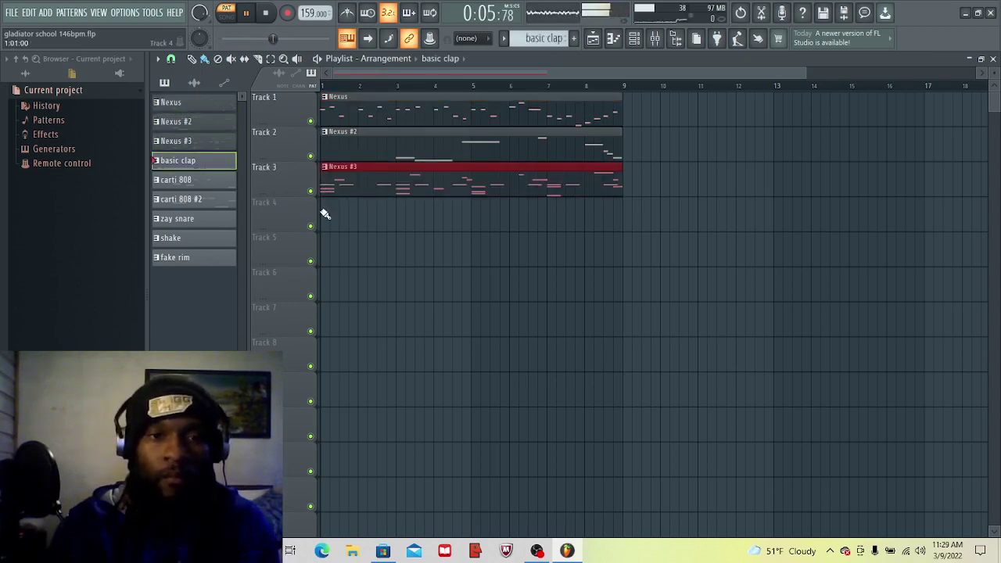
pyautogui.click(325, 213)
# Step: Place the carti 808 pattern on Track 5 and carti 808 #2 on Track 6, both starting at bar 1
pyautogui.press('KP_Add')
pyautogui.click(320, 246)
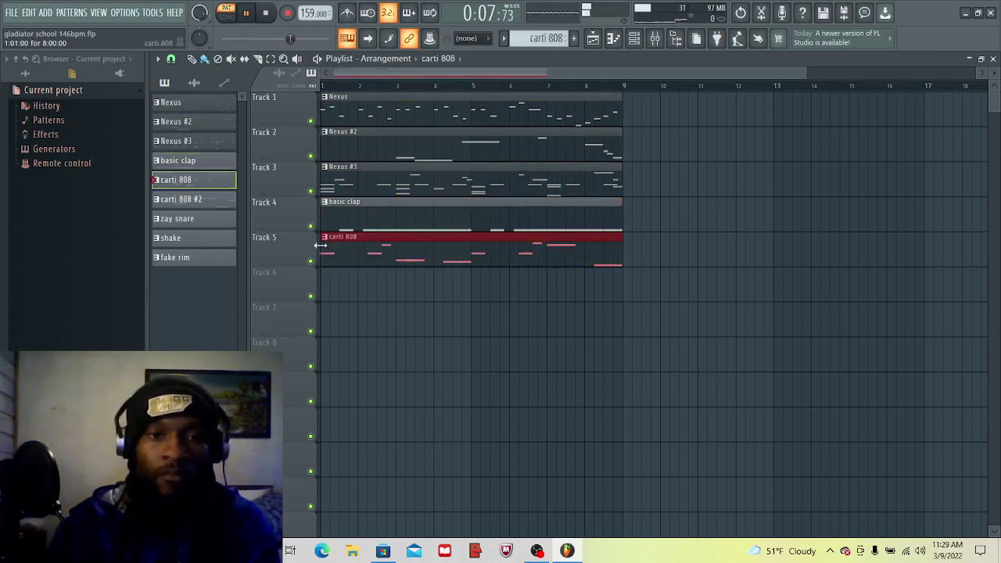
pyautogui.press('KP_Add')
pyautogui.click(321, 283)
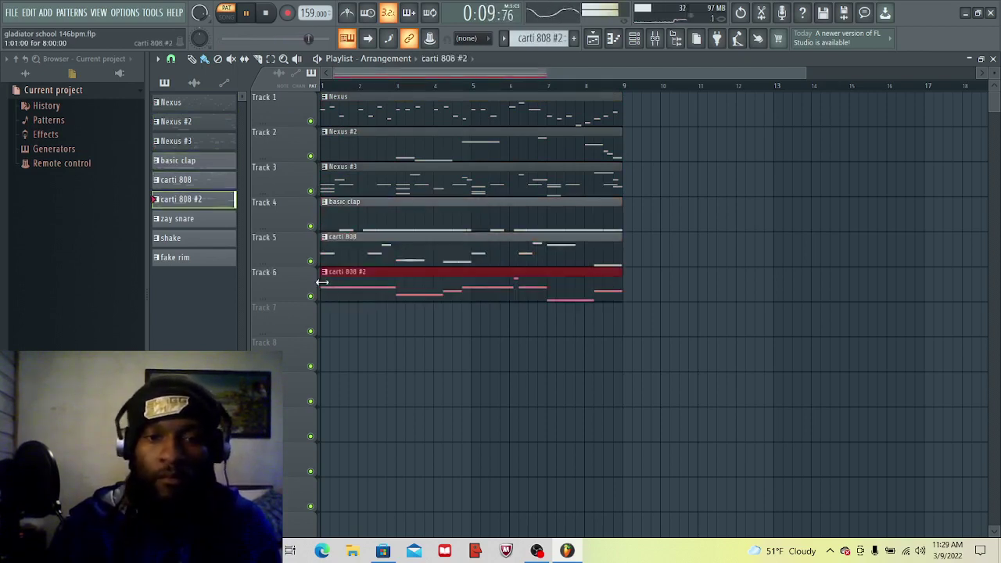
# Step: Place the zay snare pattern on Track 7 and the shake pattern on Track 8, both starting at bar 1
pyautogui.press('KP_Add')
pyautogui.click(321, 315)
pyautogui.press('KP_Add')
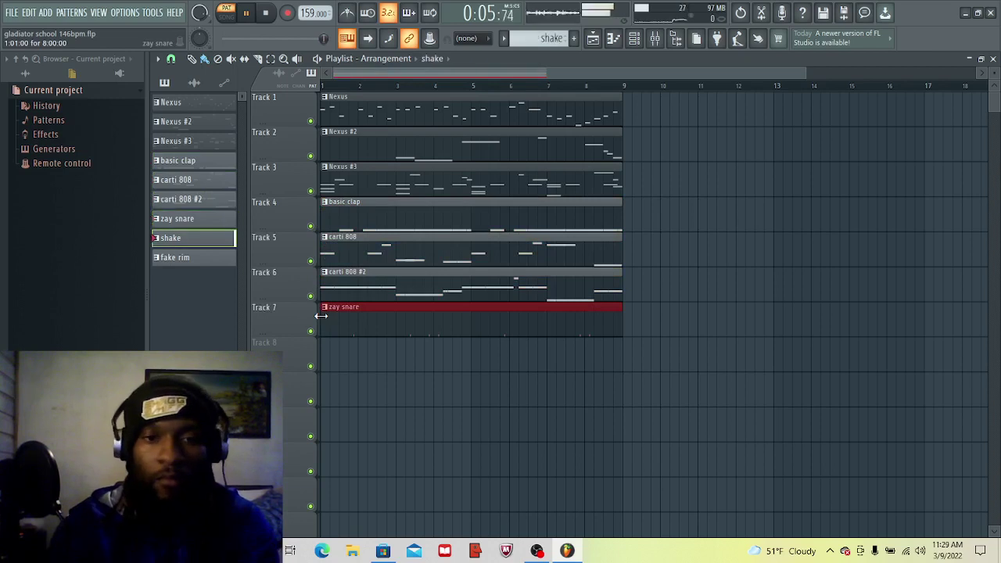
pyautogui.click(322, 350)
# Step: Place the fake rim pattern at bar 1 of Track 9 and extend the shake clip on Track 8 to bar 9
pyautogui.press('KP_Add')
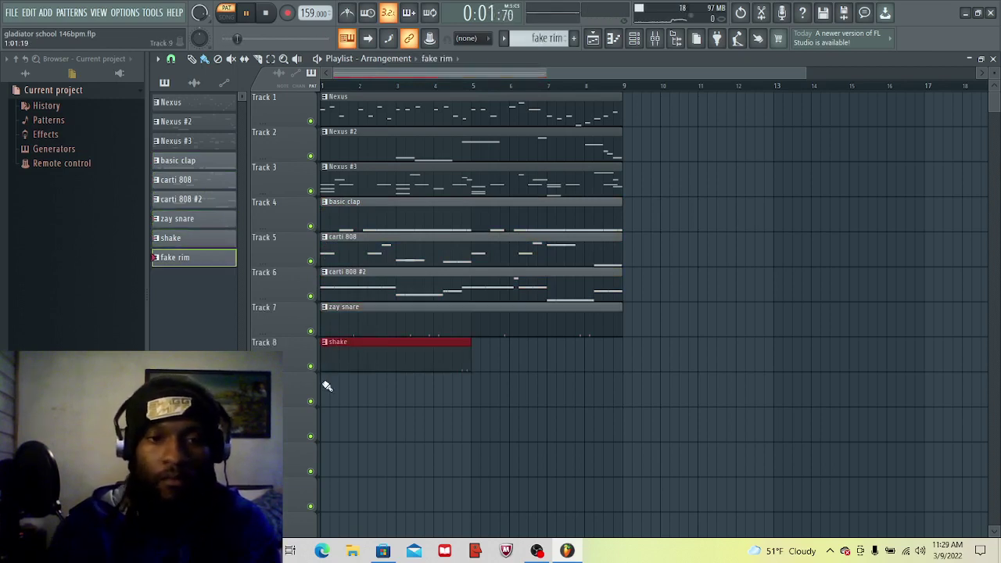
pyautogui.click(322, 384)
pyautogui.moveTo(469, 358); pyautogui.dragTo(617, 365)
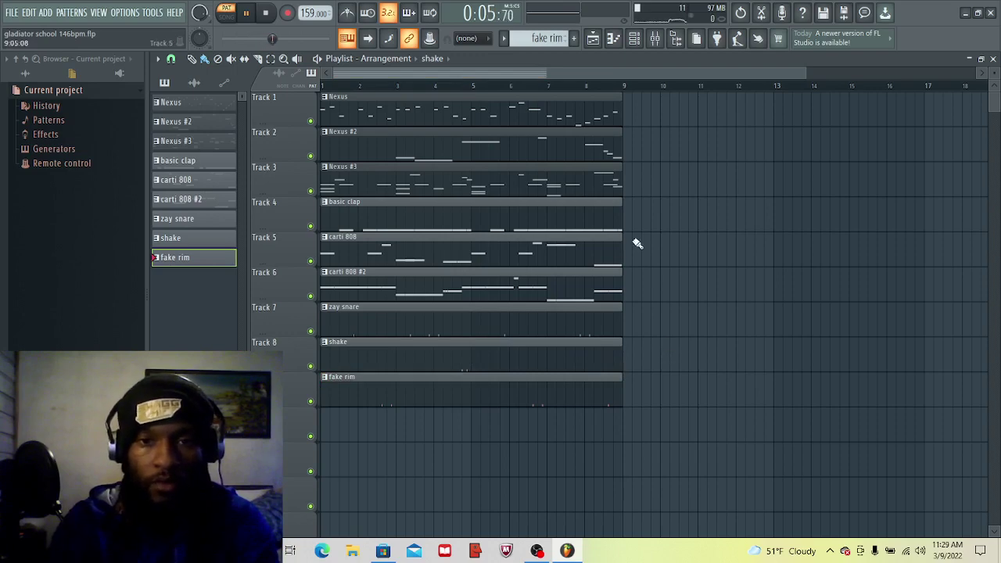
# Step: Select all playlist clips and duplicate them repeatedly until the arrangement reaches bar 33
pyautogui.hotkey('ctrl', 'a')
pyautogui.hotkey('ctrl', 'b')
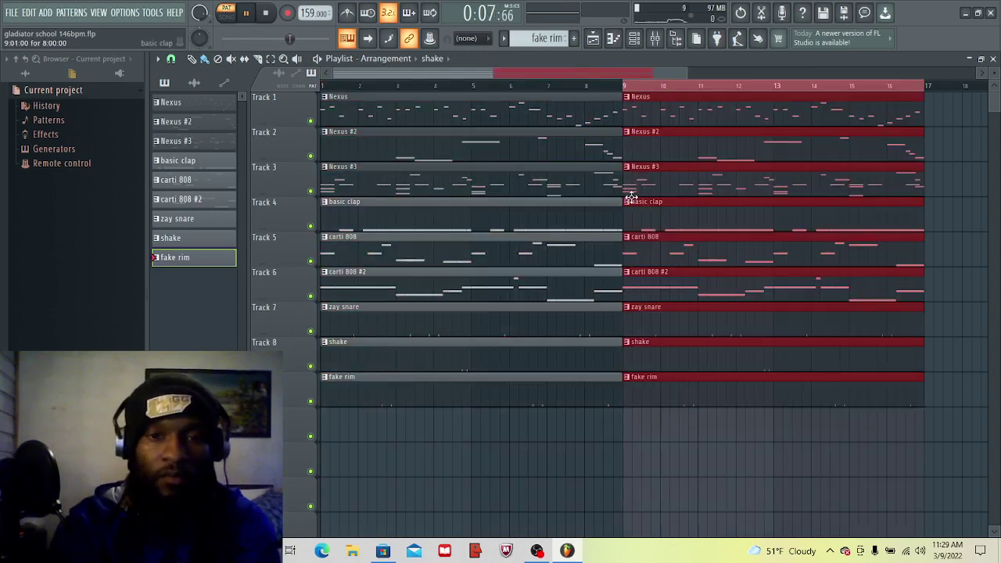
pyautogui.hotkey('ctrl', 'b')
pyautogui.hotkey('ctrl', 'b')
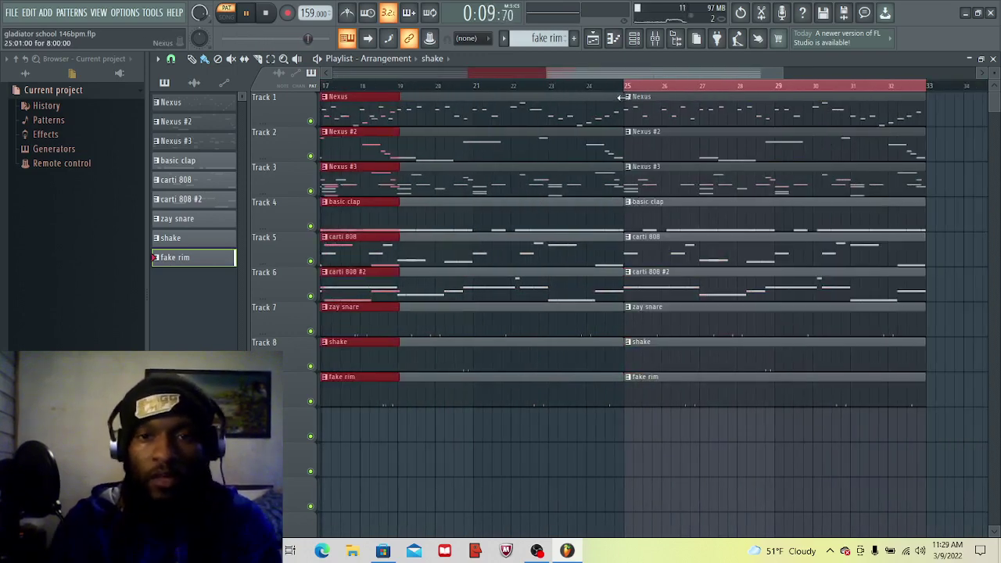
# Step: Audition the arrangement in song mode from bar 25, and clear the playlist selection after stopping playback
pyautogui.click(625, 85)
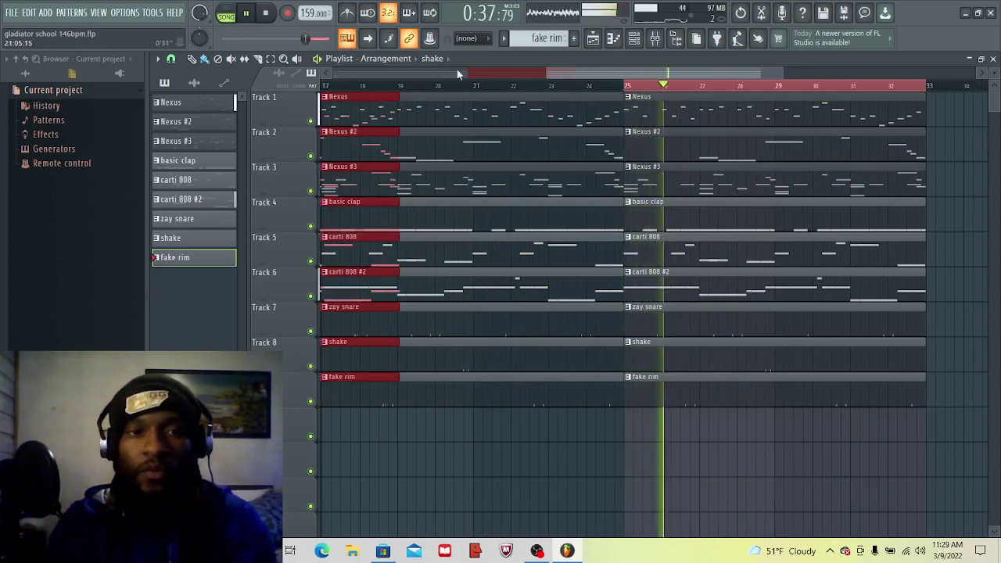
pyautogui.press('space')
pyautogui.click(485, 85)
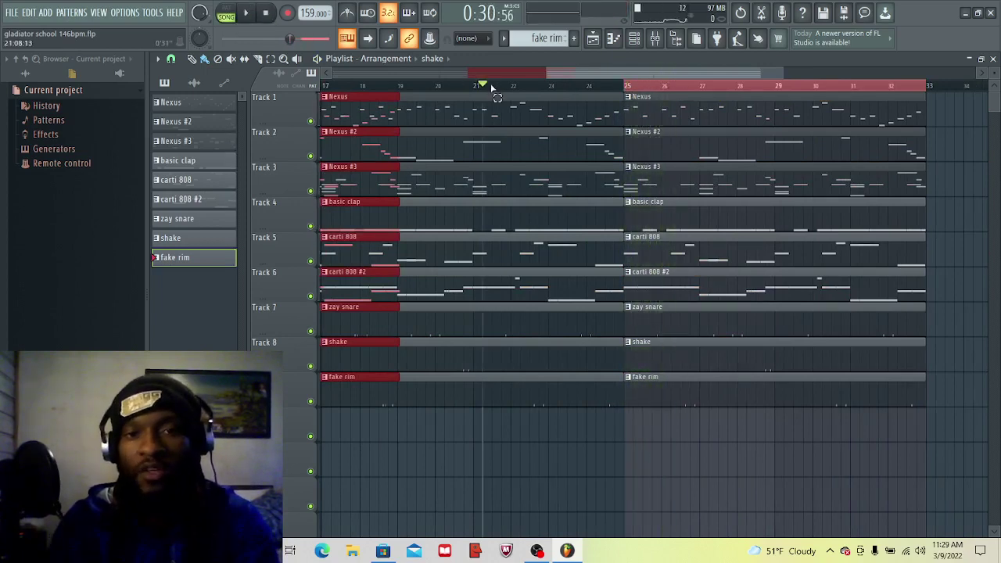
pyautogui.click(496, 97)
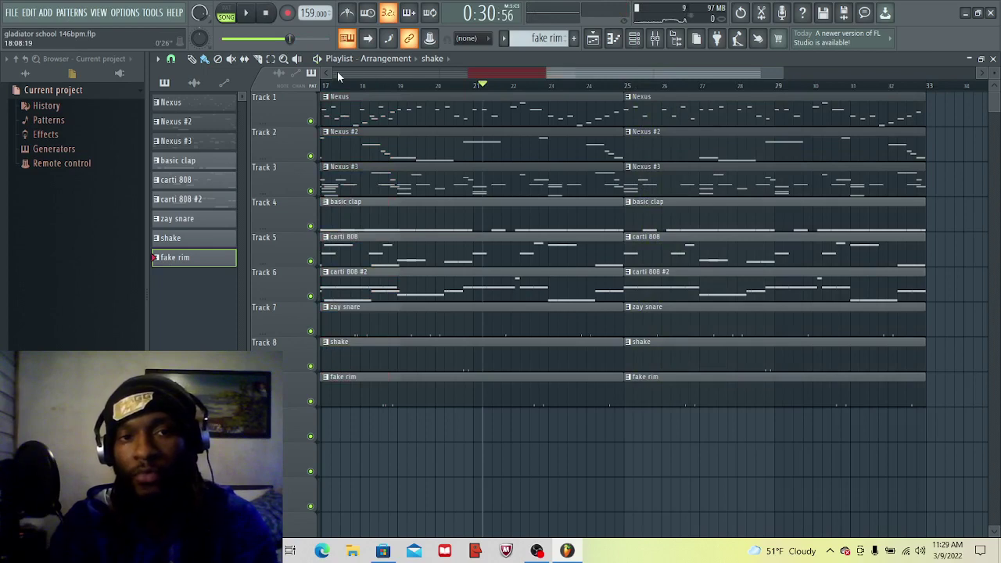
pyautogui.scroll(-4, 551, 88)
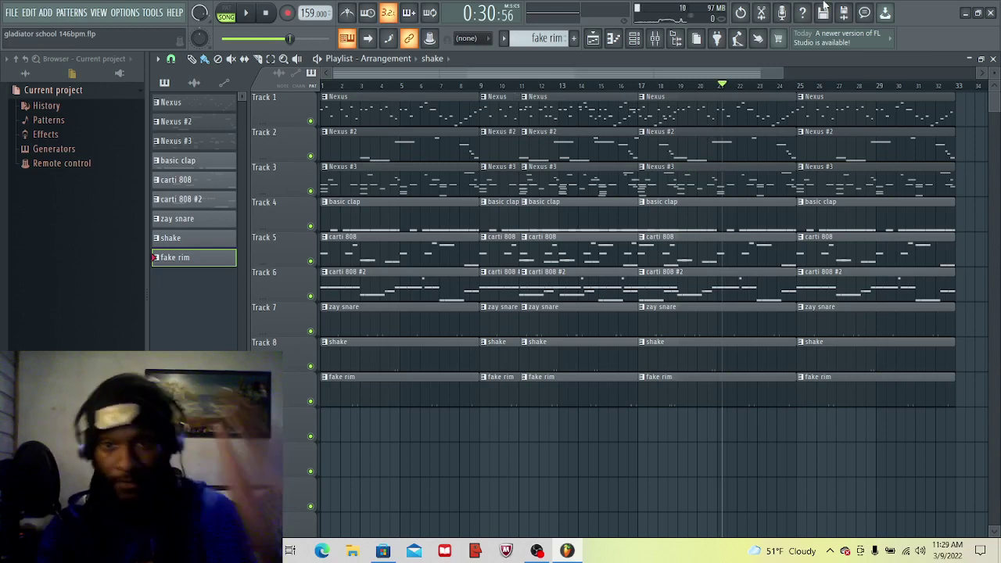
pyautogui.moveTo(782, 74); pyautogui.dragTo(973, 74)
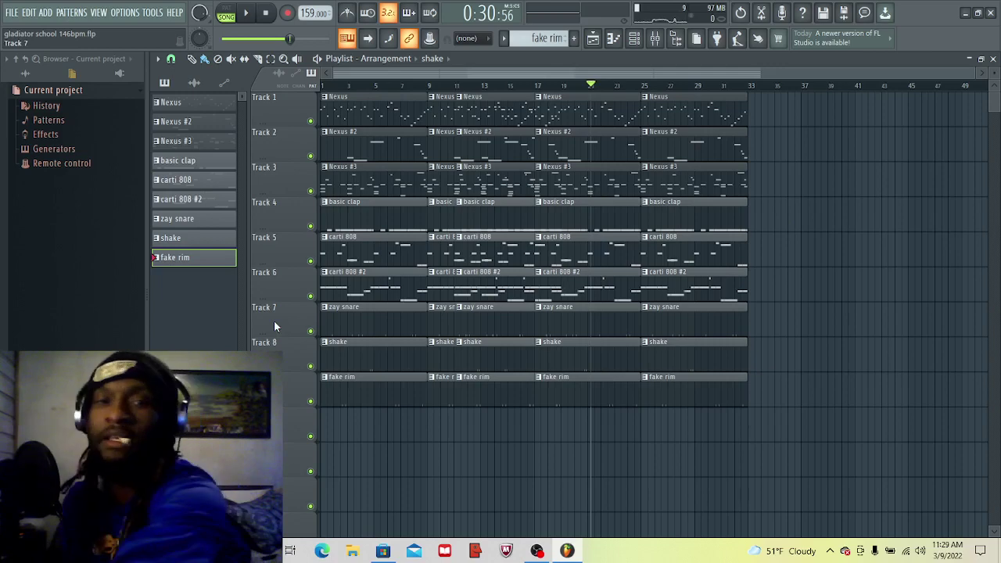
# Step: Switch to OBS to check the running recording, and return to FL Studio
pyautogui.click(537, 550)
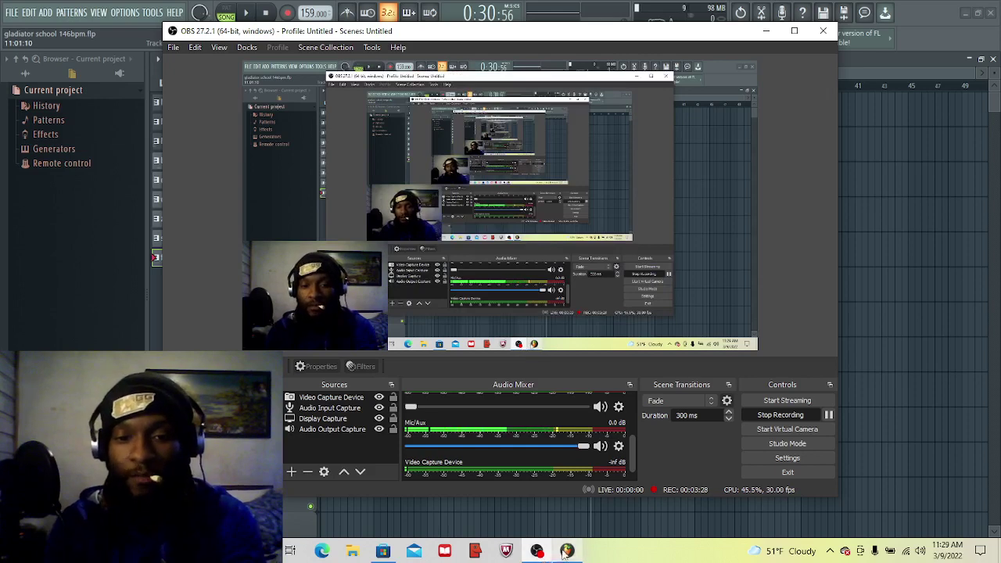
pyautogui.moveTo(571, 552)
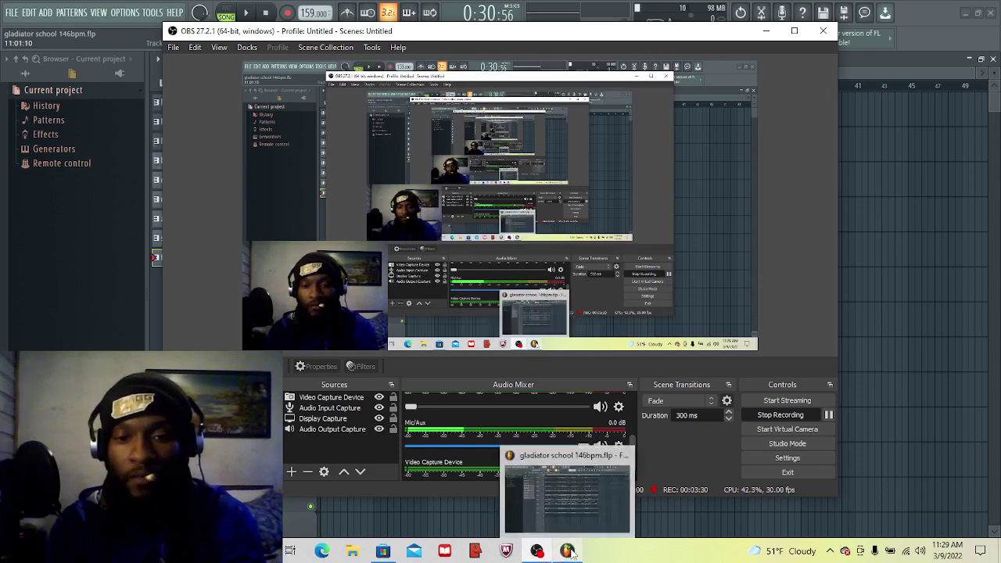
pyautogui.click(570, 550)
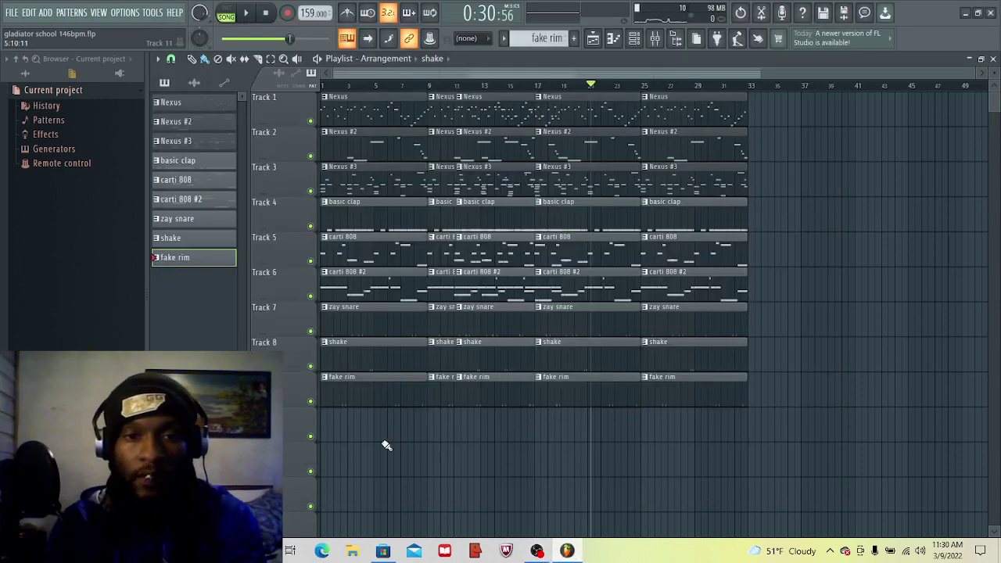
# Step: Return the song to its start and delete the first carti 808 and carti 808 #2 clips from Tracks 5 and 6
pyautogui.click(275, 17)
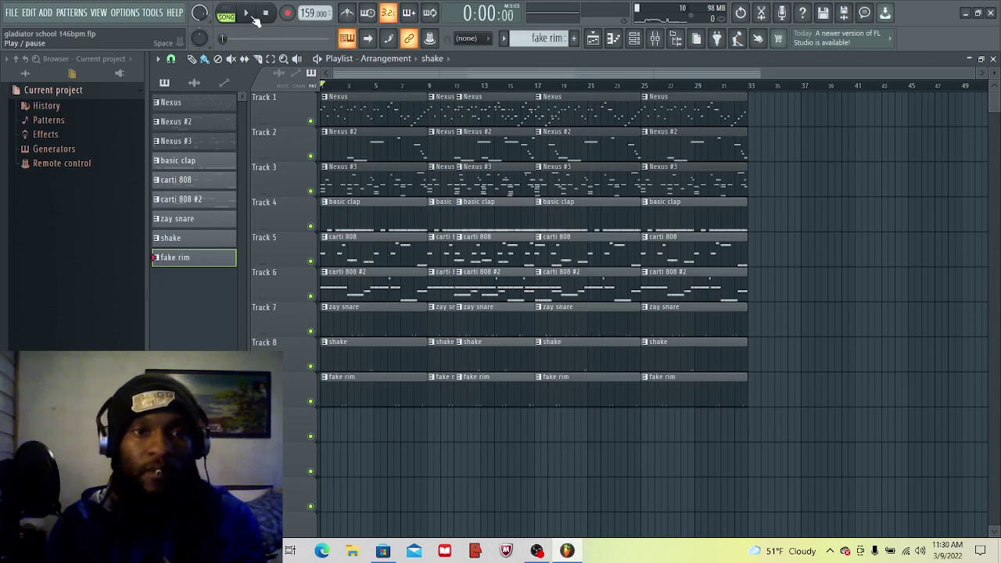
pyautogui.press('space')
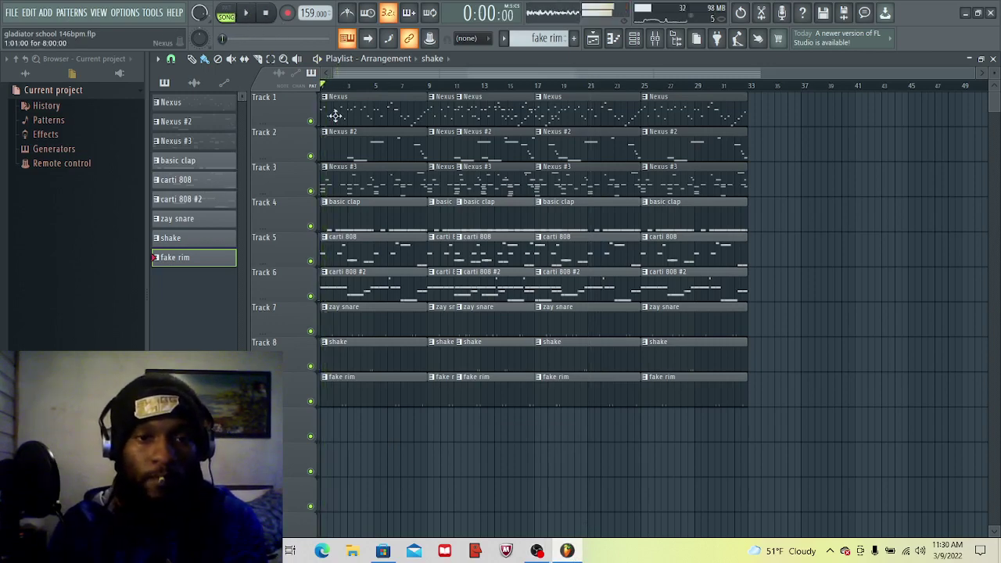
pyautogui.press('space')
pyautogui.rightClick(383, 278)
pyautogui.rightClick(381, 254)
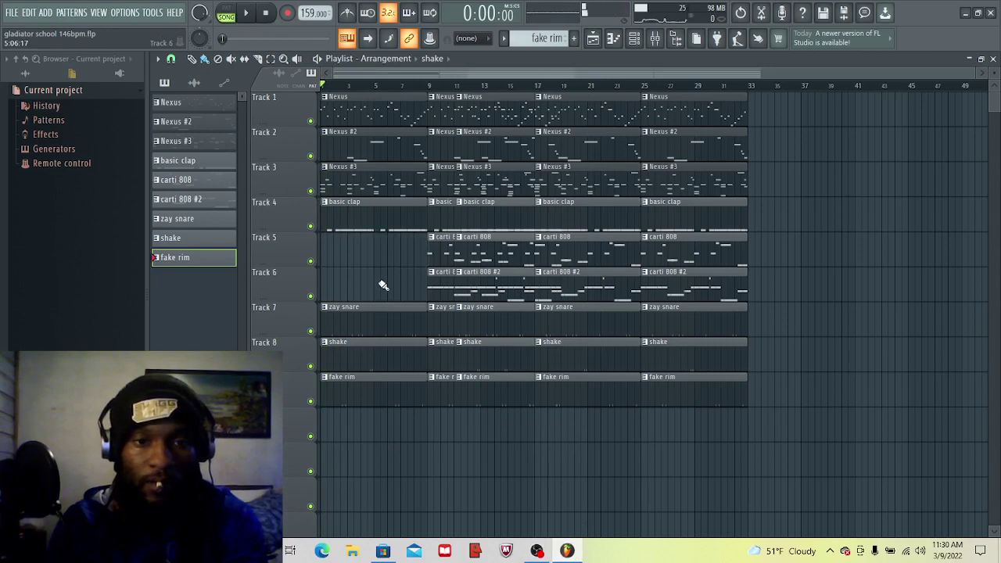
# Step: Delete the first zay snare, shake and fake rim clips from the opening eight bars of Tracks 7 to 9
pyautogui.rightClick(379, 320)
pyautogui.rightClick(381, 356)
pyautogui.rightClick(383, 391)
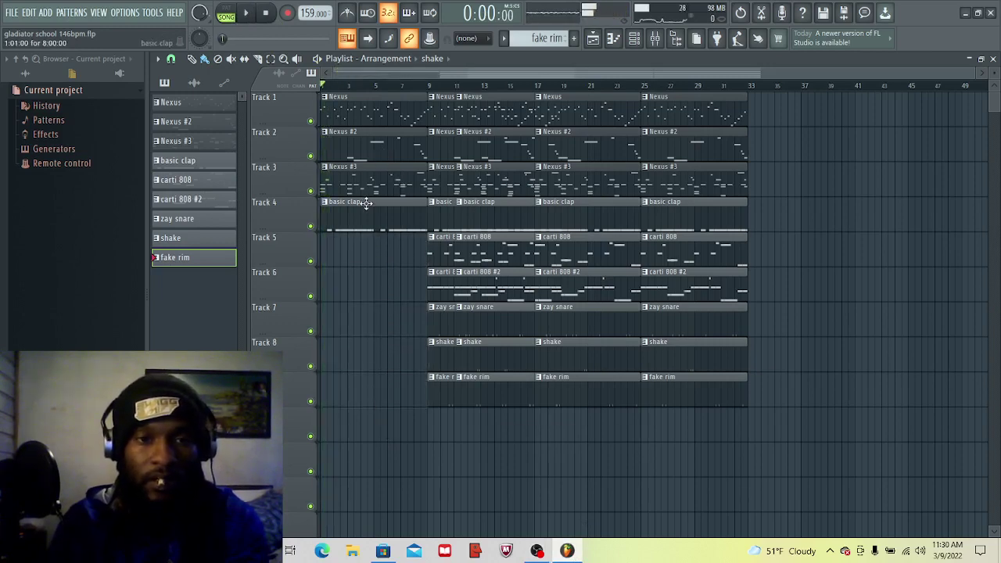
# Step: Mute Track 1, start song playback, and delete the opening Nexus and Nexus #2 clips at bar 1
pyautogui.click(310, 122)
pyautogui.press('space')
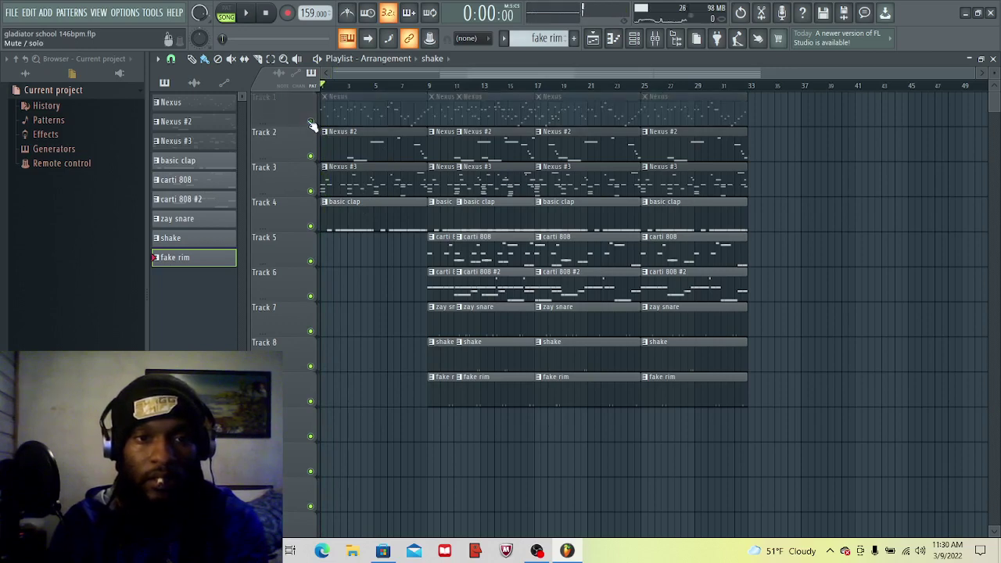
pyautogui.rightClick(378, 117)
pyautogui.rightClick(377, 151)
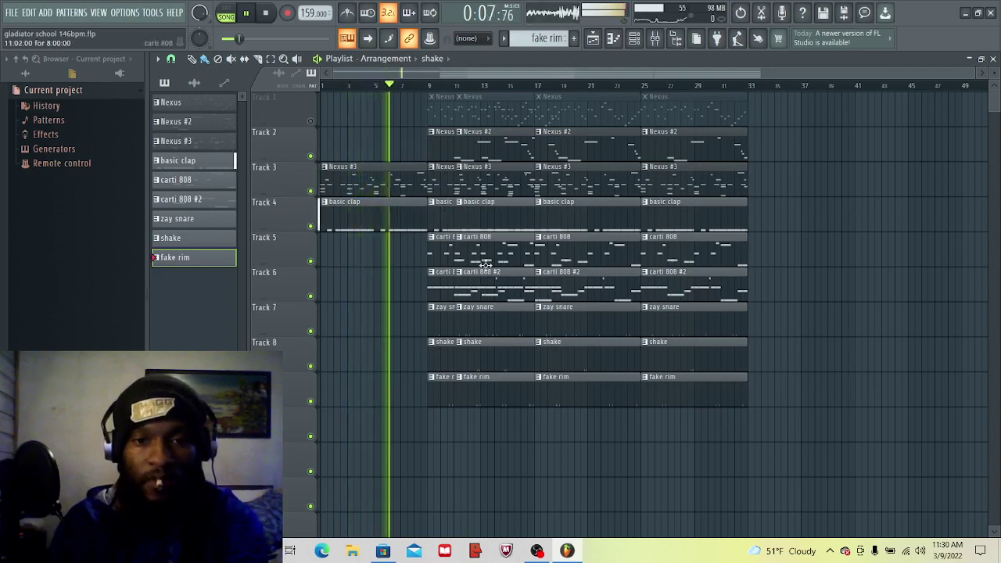
# Step: Remove the zay snare, shake and fake rim clips between bars 9 and 17, and restart playback from the beginning
pyautogui.rightClick(466, 333)
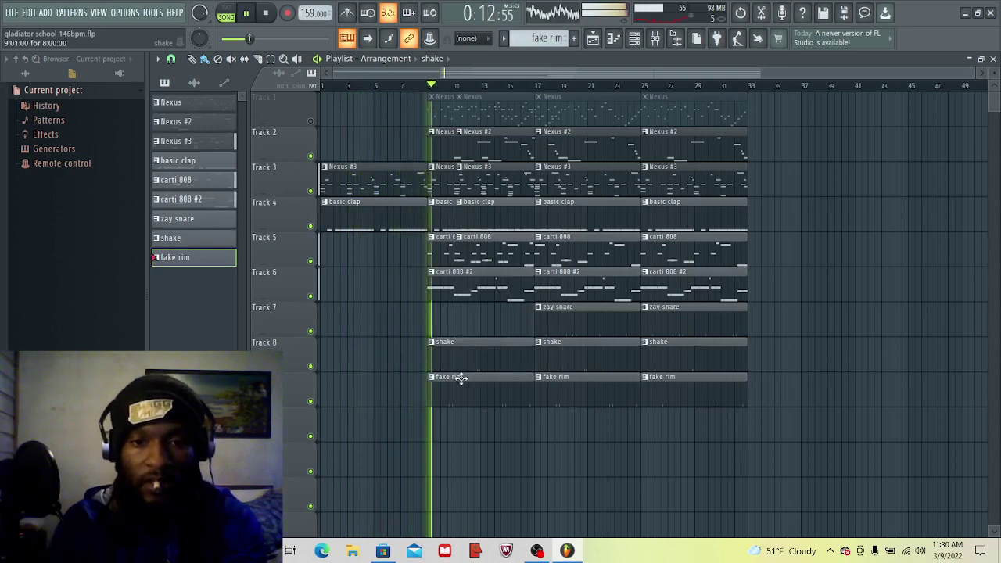
pyautogui.rightClick(461, 373)
pyautogui.rightClick(466, 369)
pyautogui.press('space')
pyautogui.press('space')
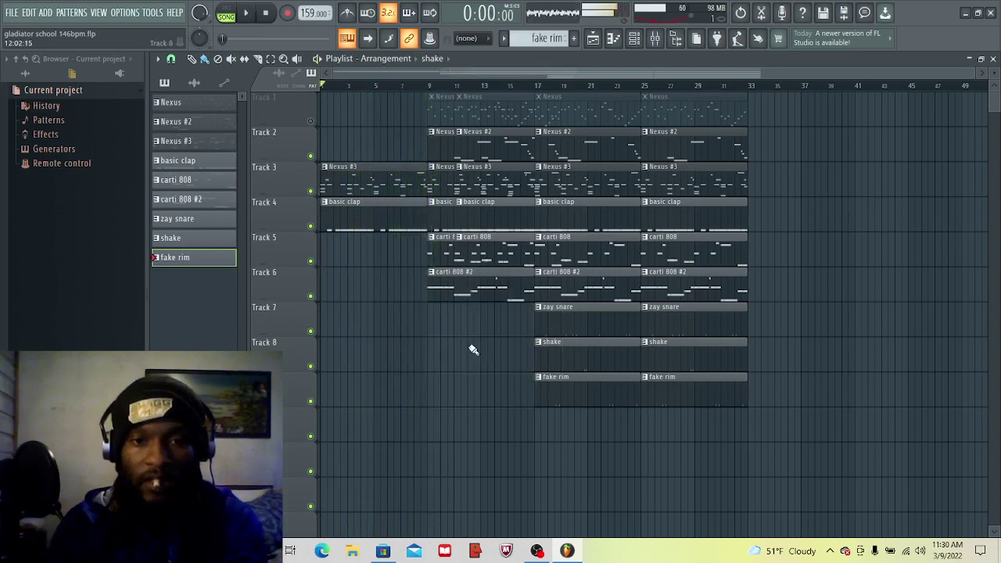
# Step: Unmute Track 1 and remove the Nexus #2 clips and the overlapping duplicates on the other upper tracks between bars 9 and 17
pyautogui.rightClick(442, 145)
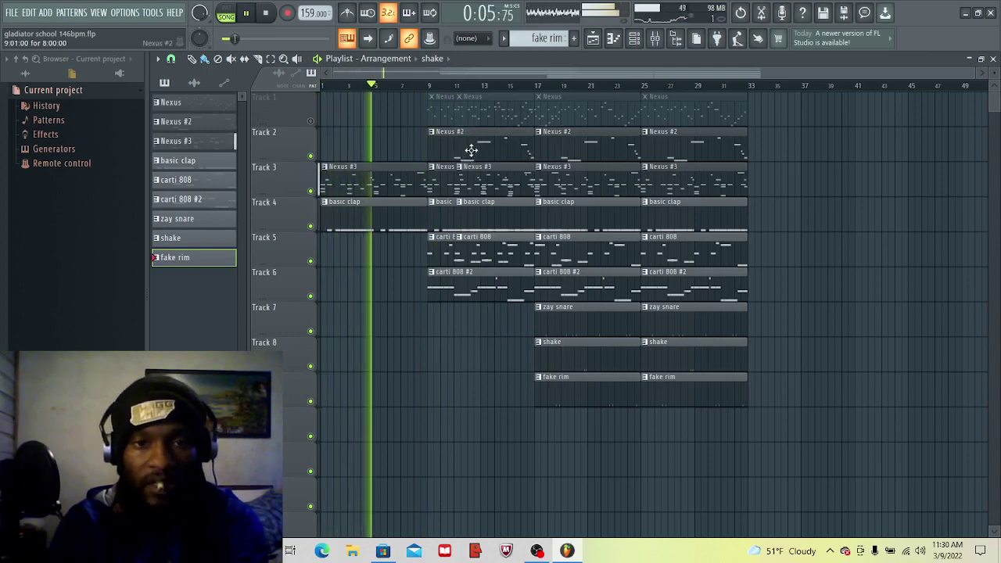
pyautogui.click(311, 121)
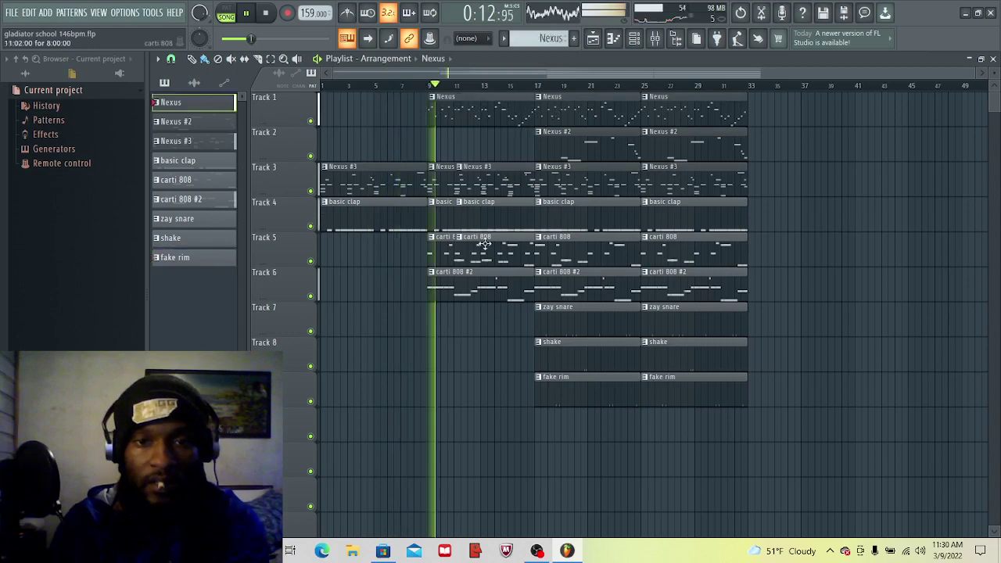
pyautogui.rightClick(484, 244)
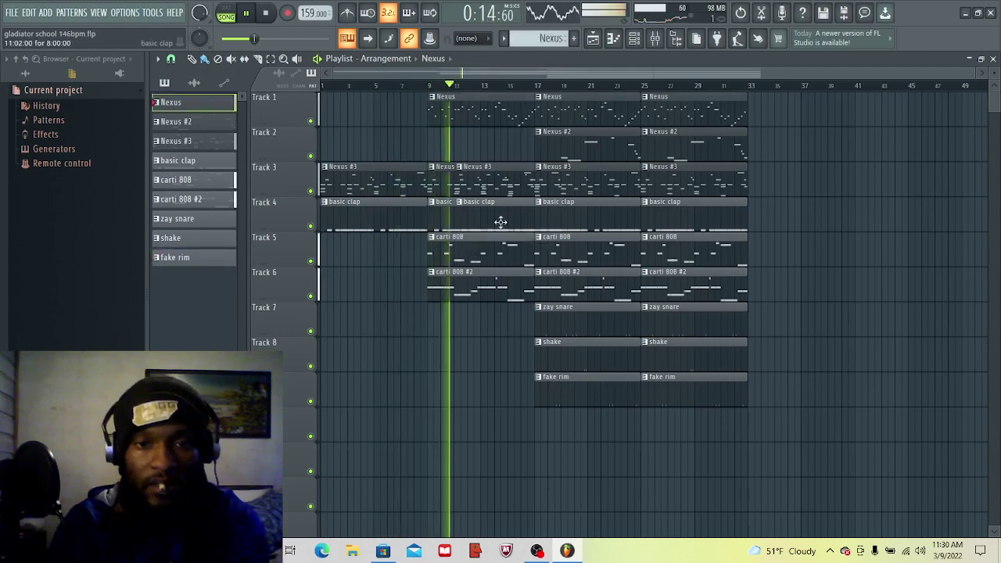
pyautogui.rightClick(501, 222)
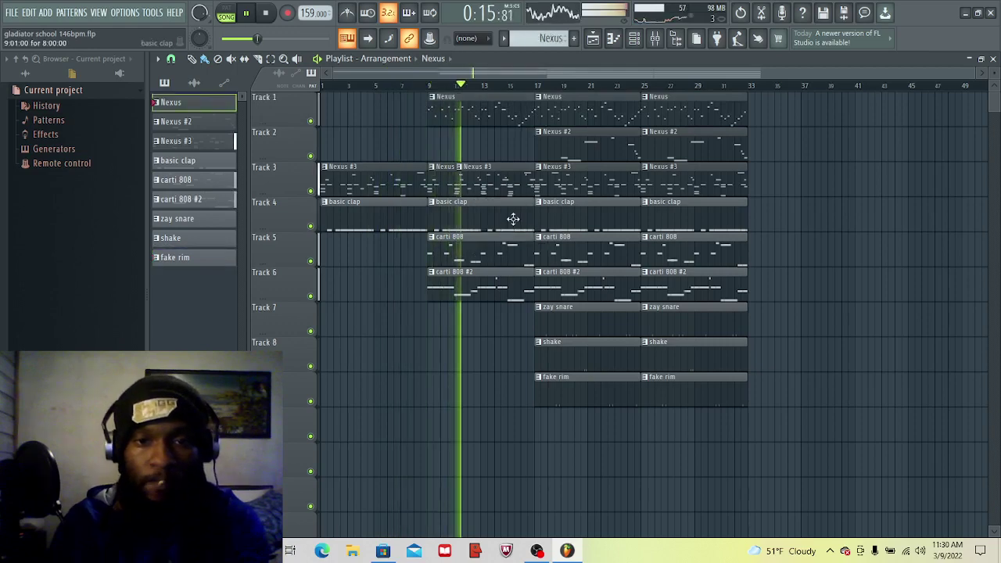
pyautogui.rightClick(493, 189)
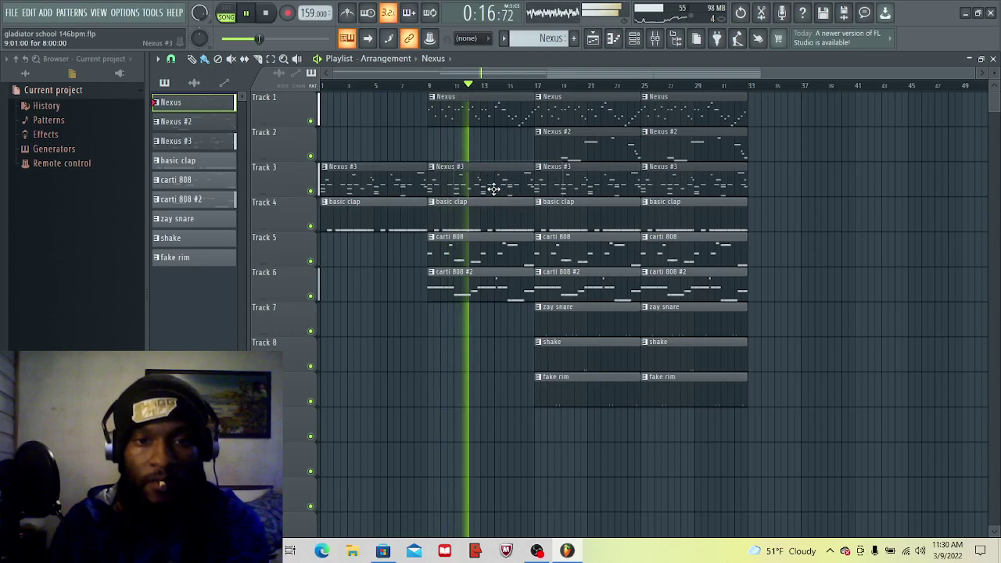
# Step: Delete carti 808 #2 from bars 9 to 25, the percussion clips from bars 17 to 25, and the three Nexus clips at bar 25
pyautogui.rightClick(475, 286)
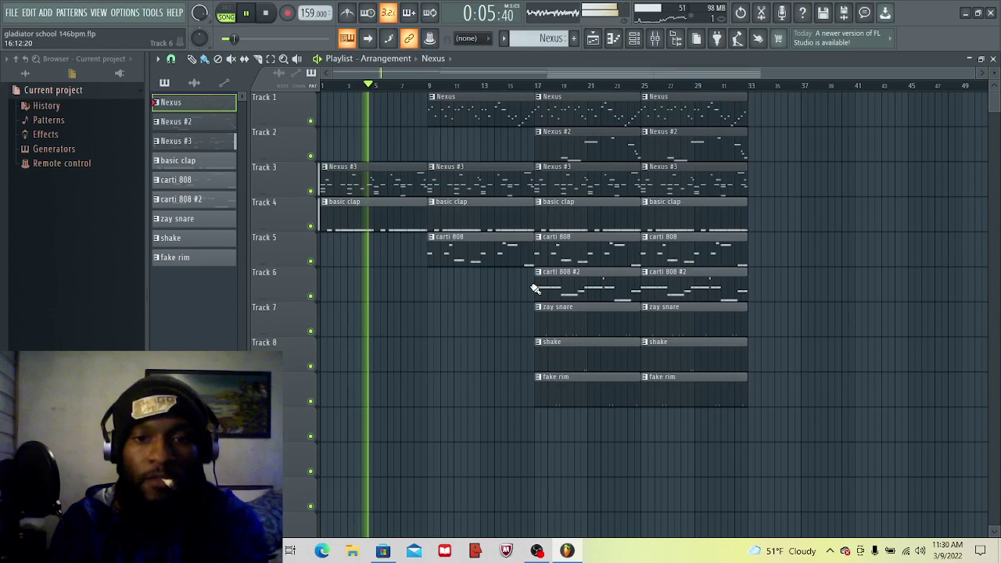
pyautogui.rightClick(707, 148)
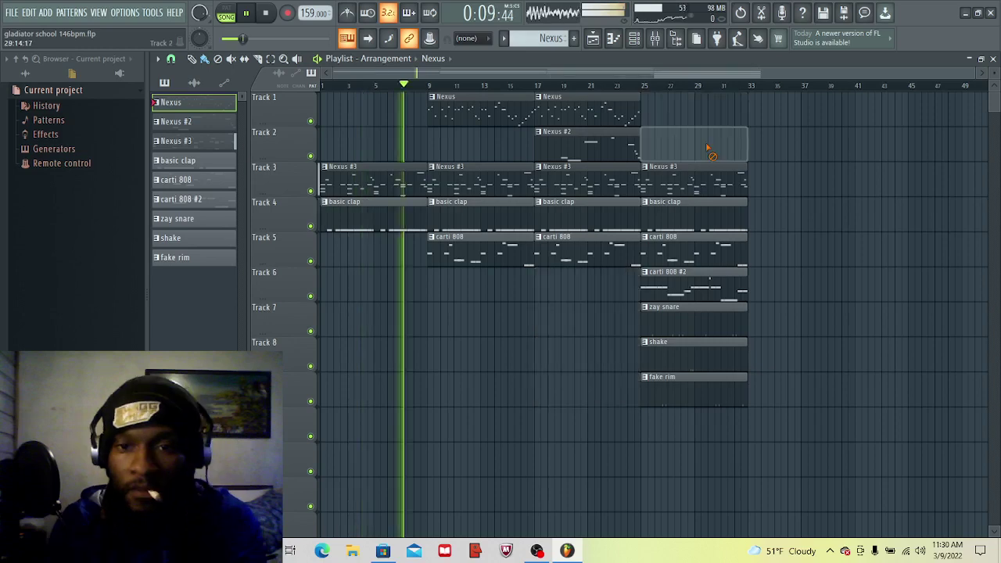
pyautogui.rightClick(648, 181)
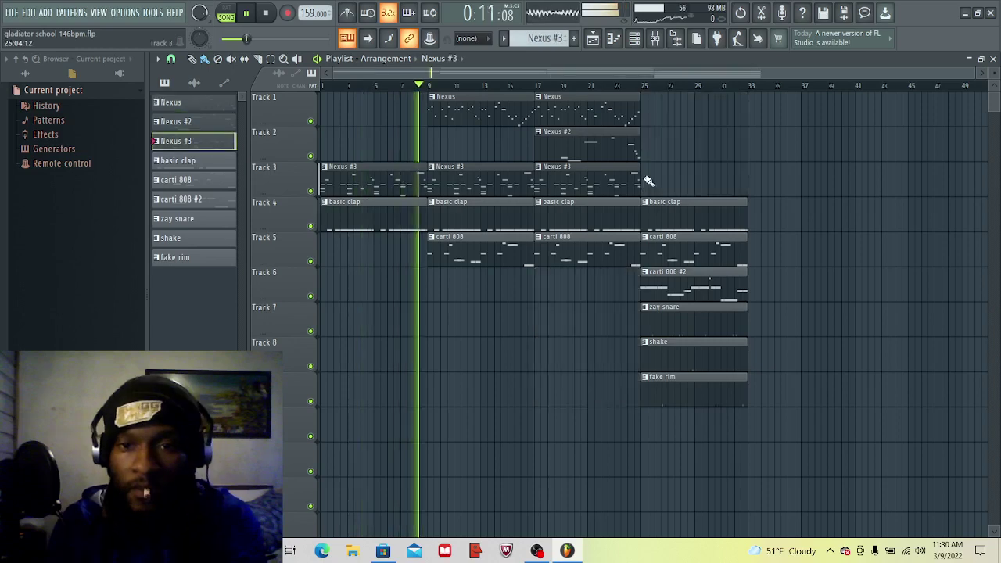
# Step: Place Nexus #3, Nexus #2 and Nexus clips back at bar 25 on Tracks 3, 2 and 1, and stop playback
pyautogui.click(648, 181)
pyautogui.click(643, 148)
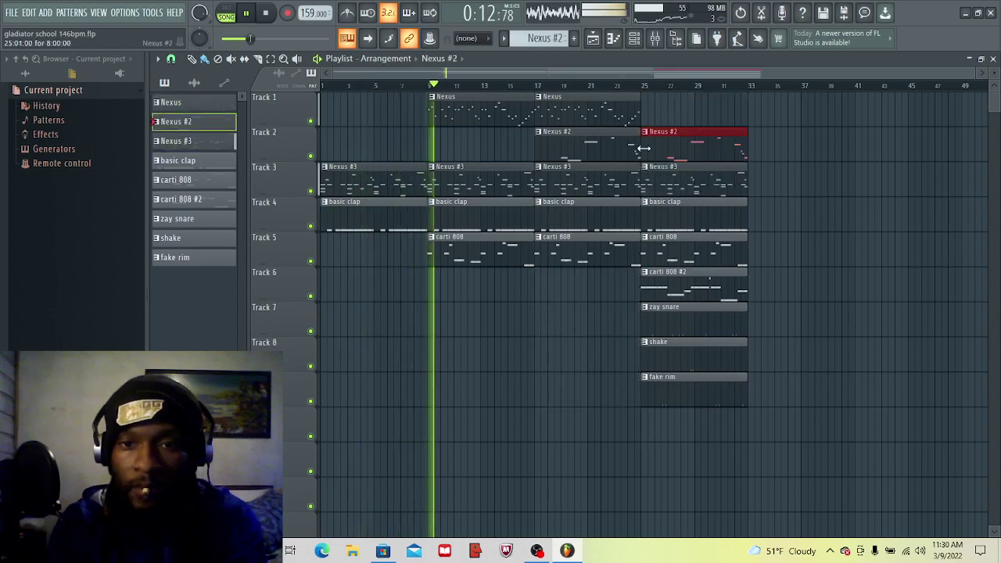
pyautogui.click(638, 113)
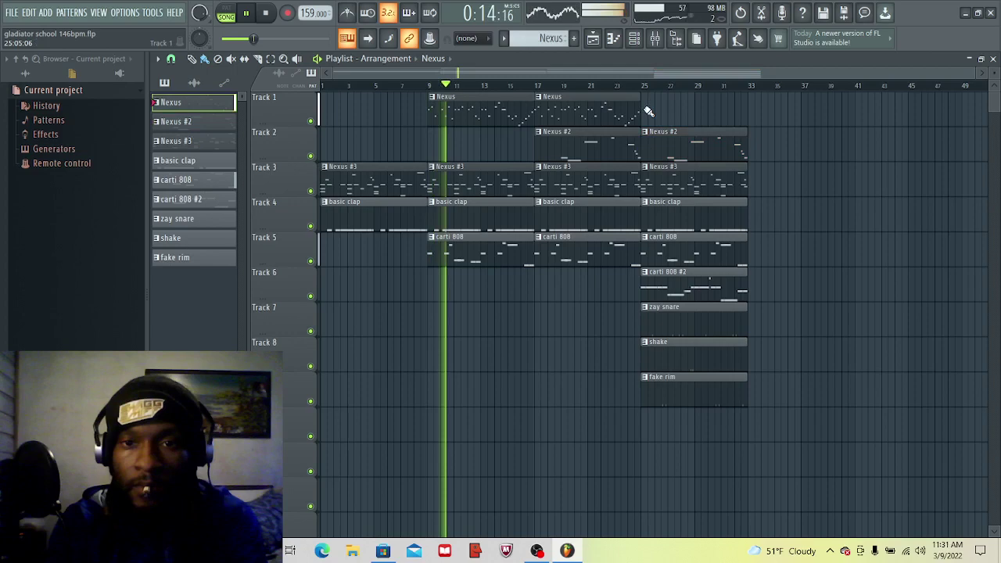
pyautogui.click(648, 112)
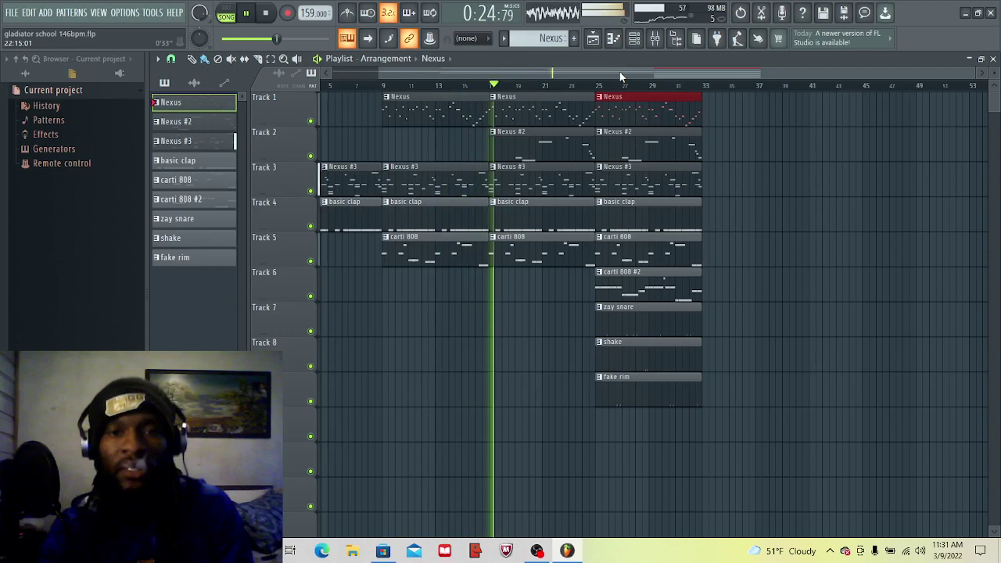
pyautogui.click(266, 13)
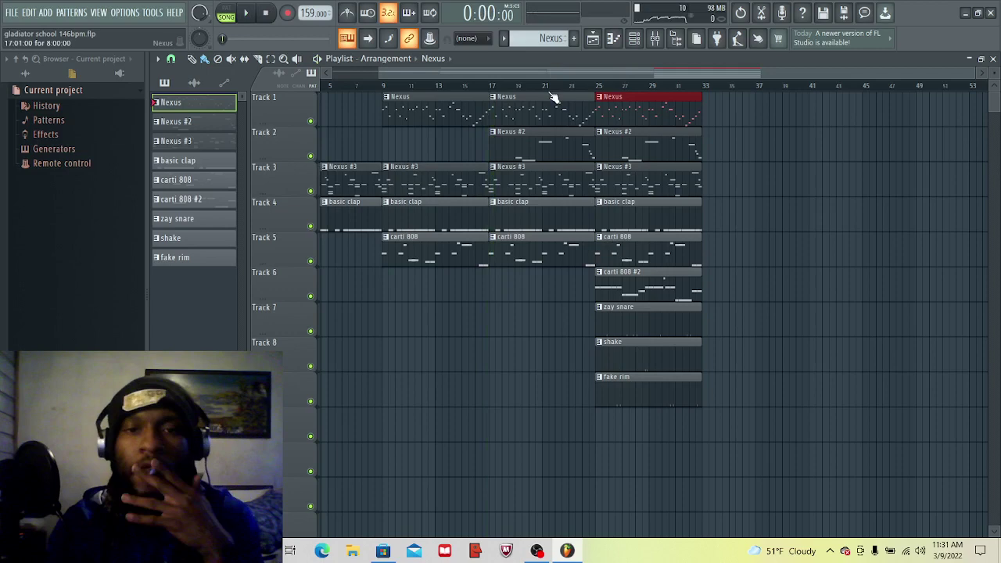
# Step: Clear every remaining clip from the playlist so the arrangement is empty
pyautogui.hotkey('ctrl', 'z')
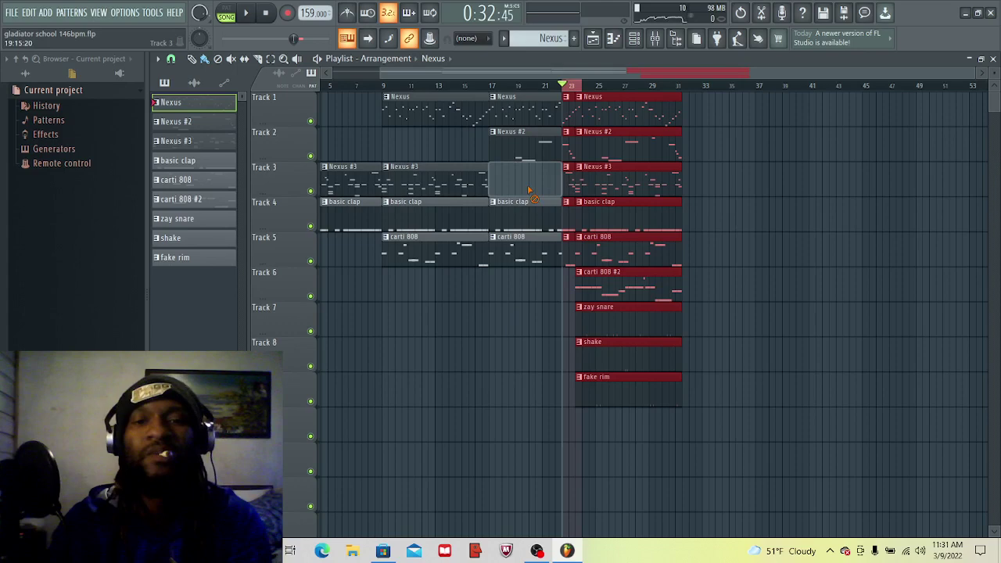
pyautogui.hotkey('ctrl', 'z')
pyautogui.hotkey('ctrl', 'z')
pyautogui.hotkey('ctrl', 'z')
pyautogui.hotkey('ctrl', 'z')
pyautogui.hotkey('ctrl', 'z')
pyautogui.hotkey('ctrl', 'z')
pyautogui.hotkey('ctrl', 'z')
pyautogui.hotkey('ctrl', 'z')
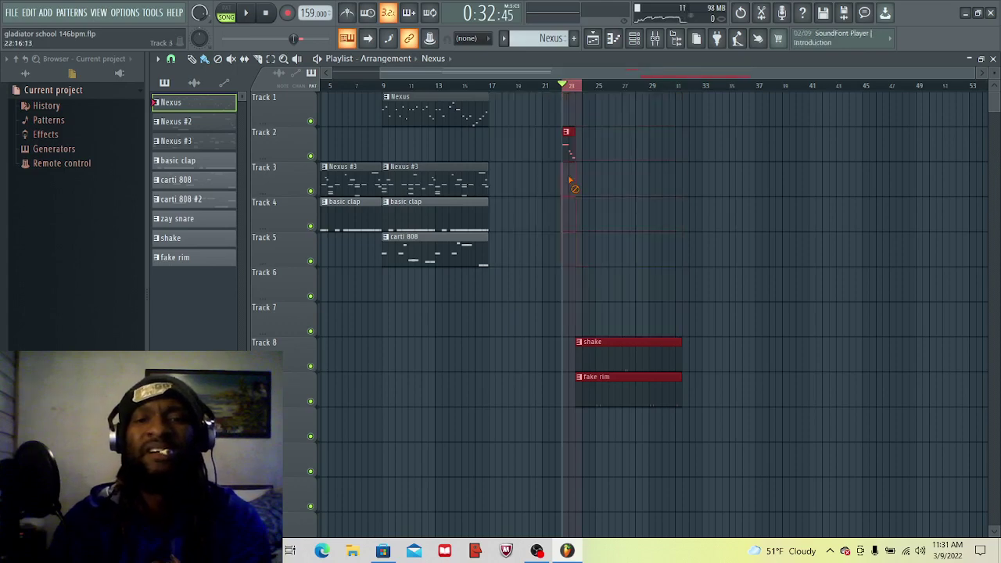
pyautogui.hotkey('ctrl', 'z')
pyautogui.hotkey('ctrl', 'z')
pyautogui.hotkey('ctrl', 'z')
pyautogui.hotkey('ctrl', 'z')
pyautogui.hotkey('ctrl', 'z')
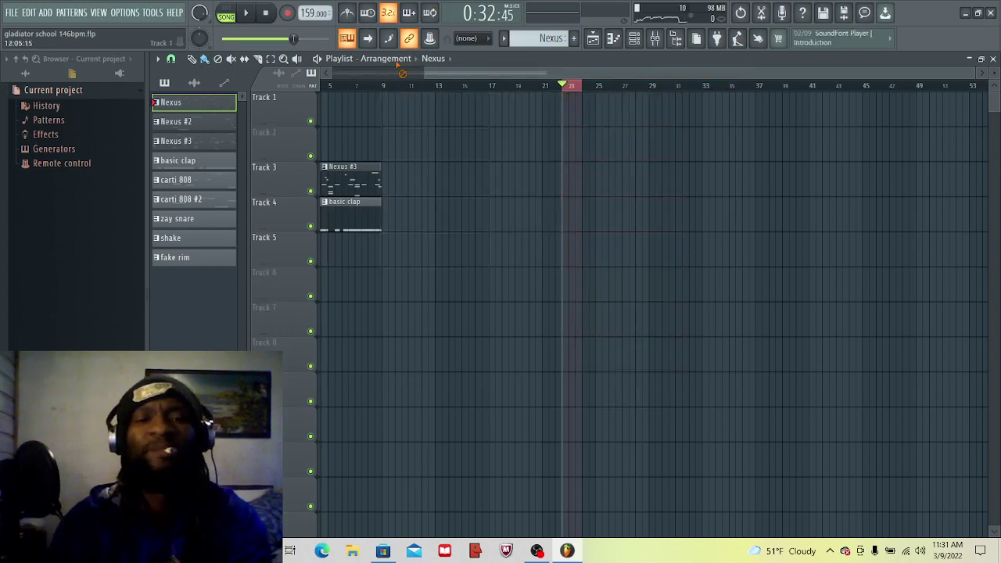
pyautogui.hotkey('ctrl', 'z')
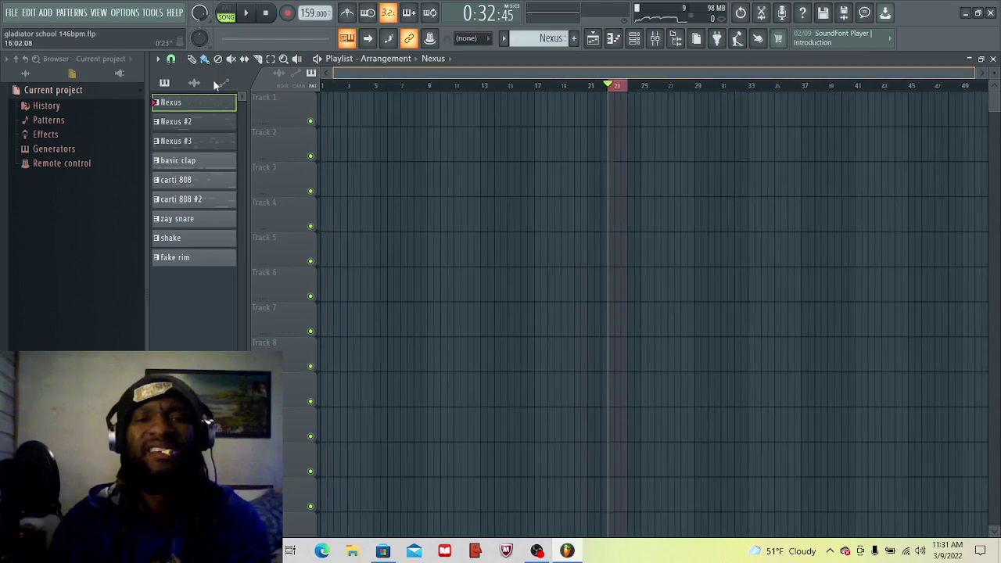
# Step: Place the Nexus, Nexus #2 and Nexus #3 patterns at bar 1 on Tracks 1 to 3
pyautogui.click(324, 117)
pyautogui.press('KP_Add')
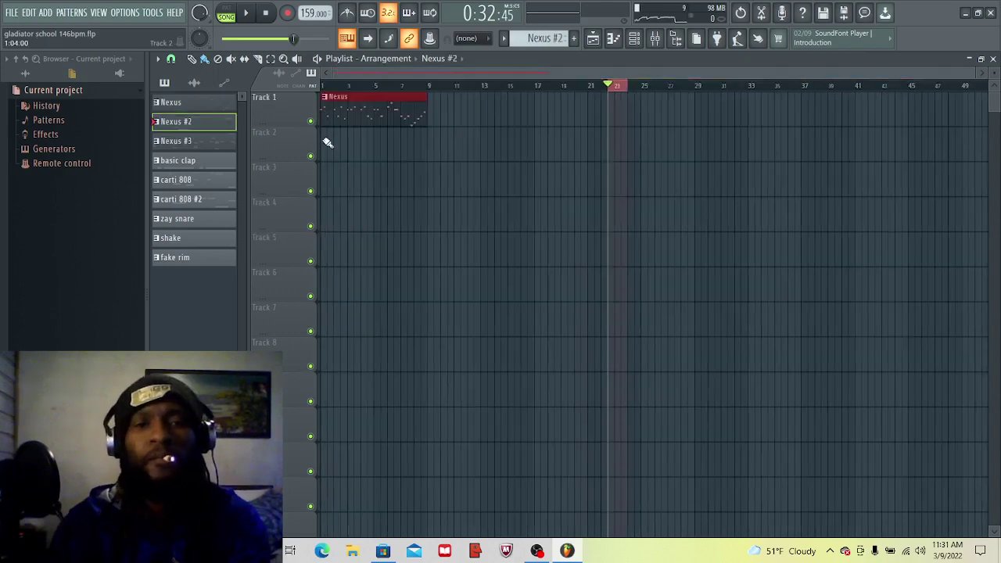
pyautogui.click(325, 143)
pyautogui.press('KP_Add')
pyautogui.click(326, 179)
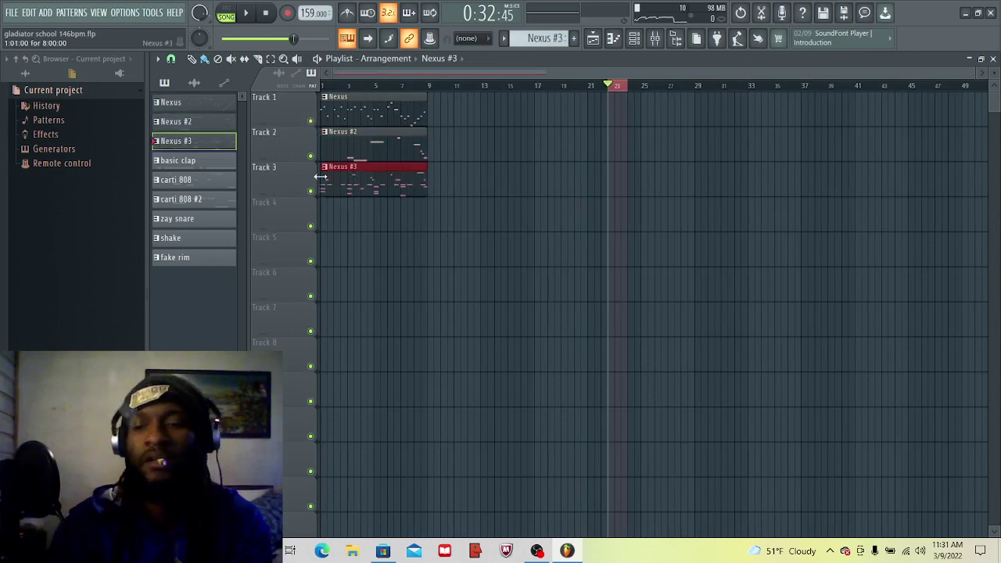
# Step: Place the basic clap, carti 808 and carti 808 #2 patterns at bar 1 on Tracks 4 to 6
pyautogui.press('KP_Add')
pyautogui.click(323, 210)
pyautogui.press('KP_Add')
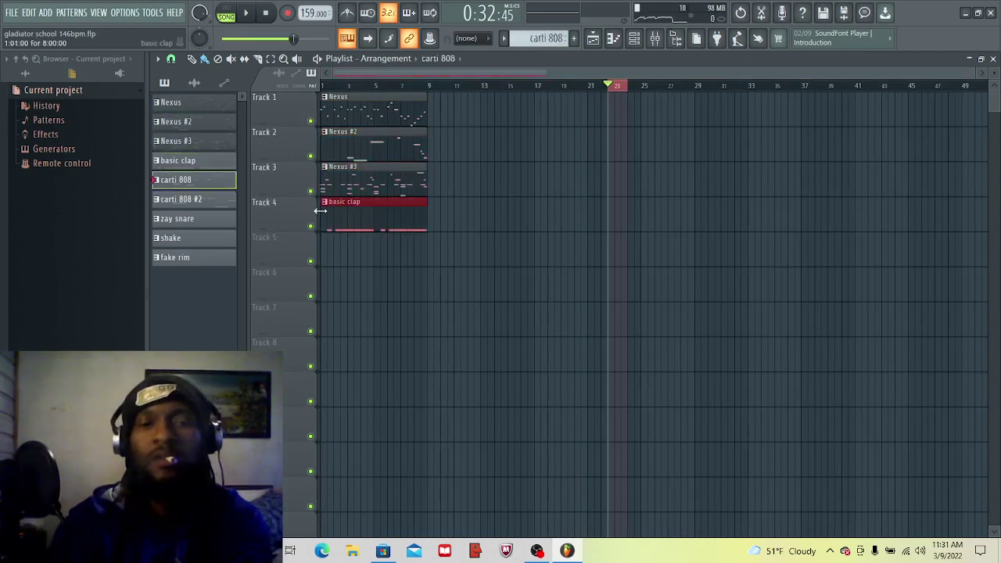
pyautogui.click(322, 245)
pyautogui.press('KP_Add')
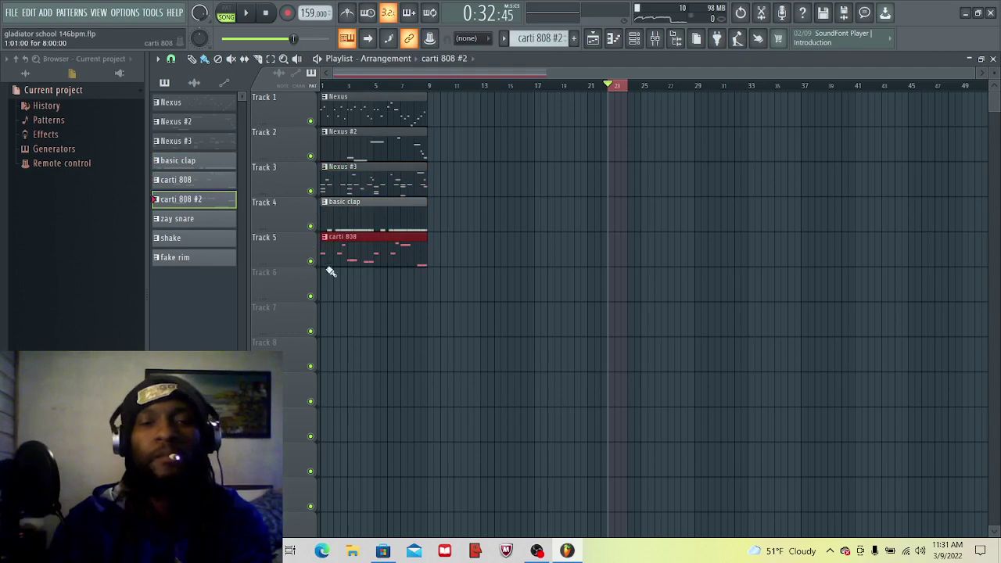
pyautogui.click(321, 282)
# Step: Place zay snare, shake and fake rim at bar 1 on Tracks 7 to 9, and extend the shake clip to bar 9
pyautogui.press('KP_Subtract')
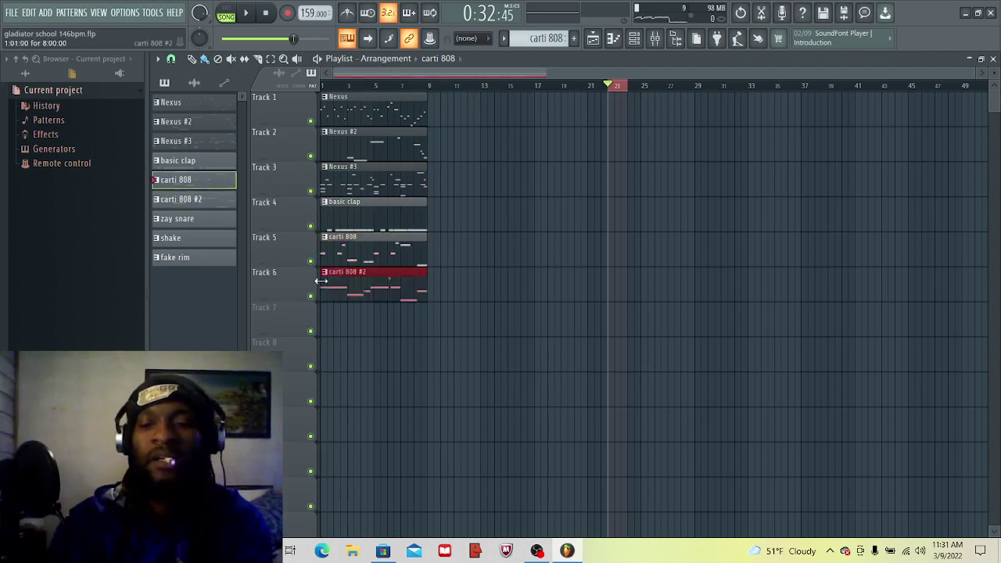
pyautogui.press('KP_Add')
pyautogui.press('KP_Add')
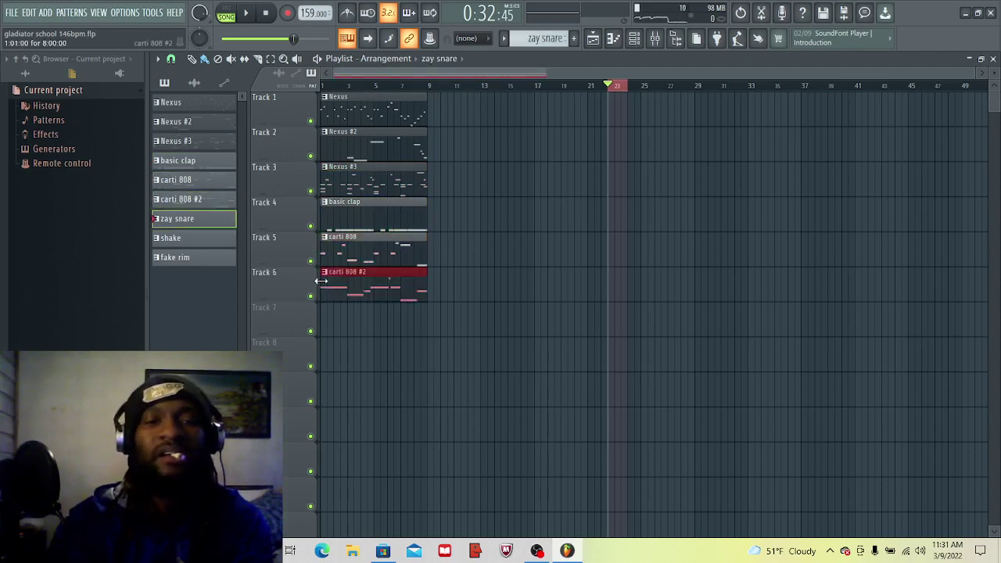
pyautogui.click(322, 316)
pyautogui.press('KP_Add')
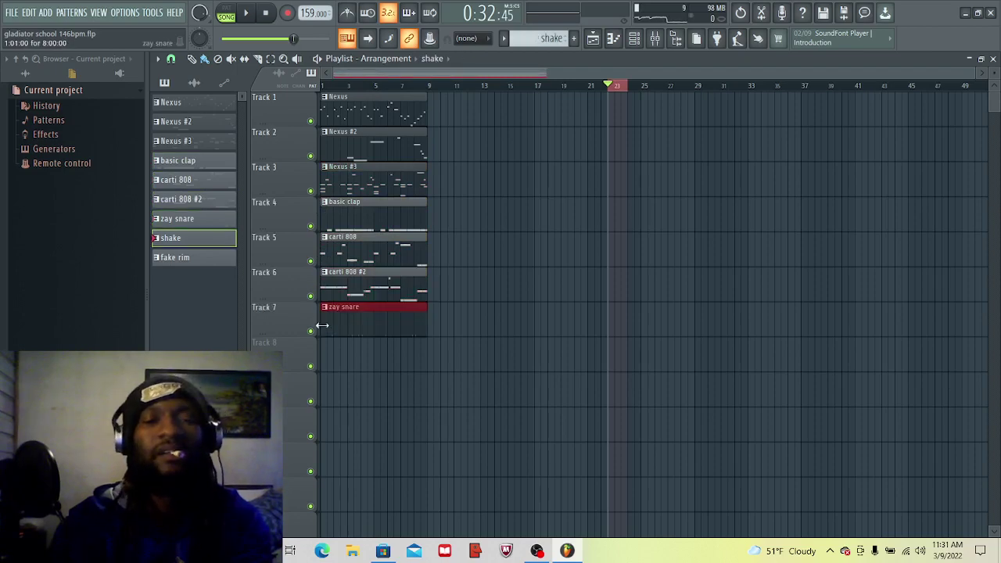
pyautogui.click(321, 350)
pyautogui.press('KP_Add')
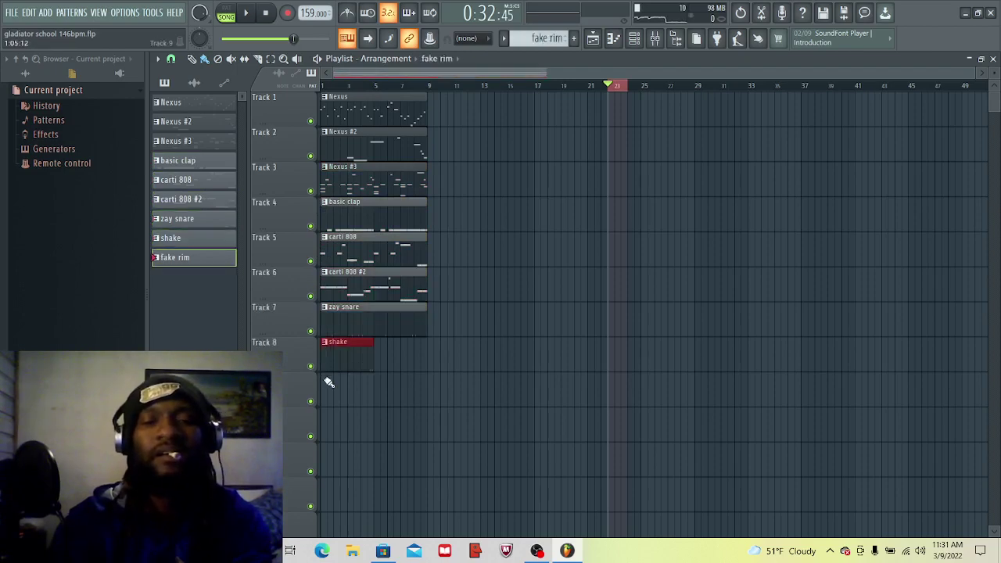
pyautogui.click(332, 383)
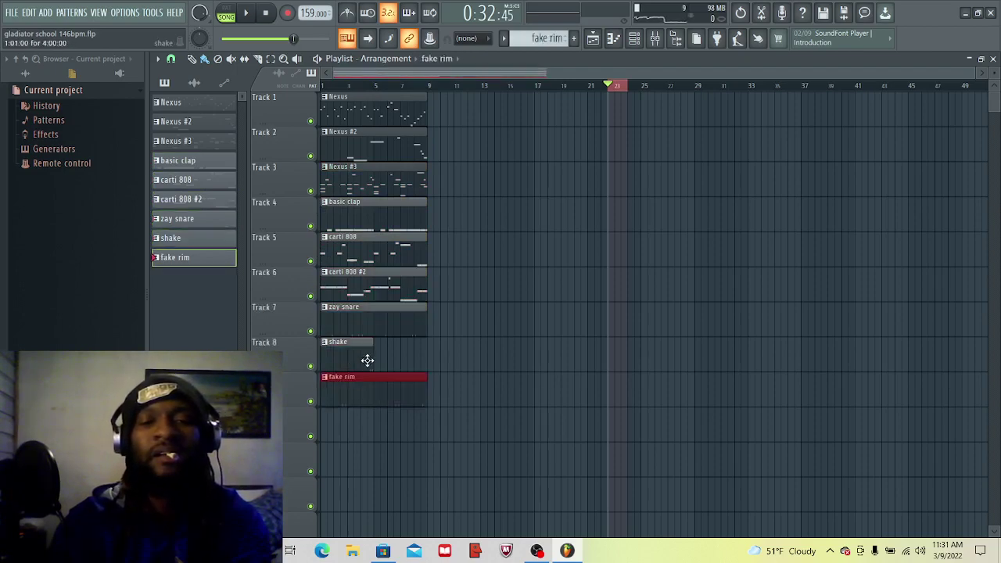
pyautogui.moveTo(371, 358); pyautogui.dragTo(427, 359)
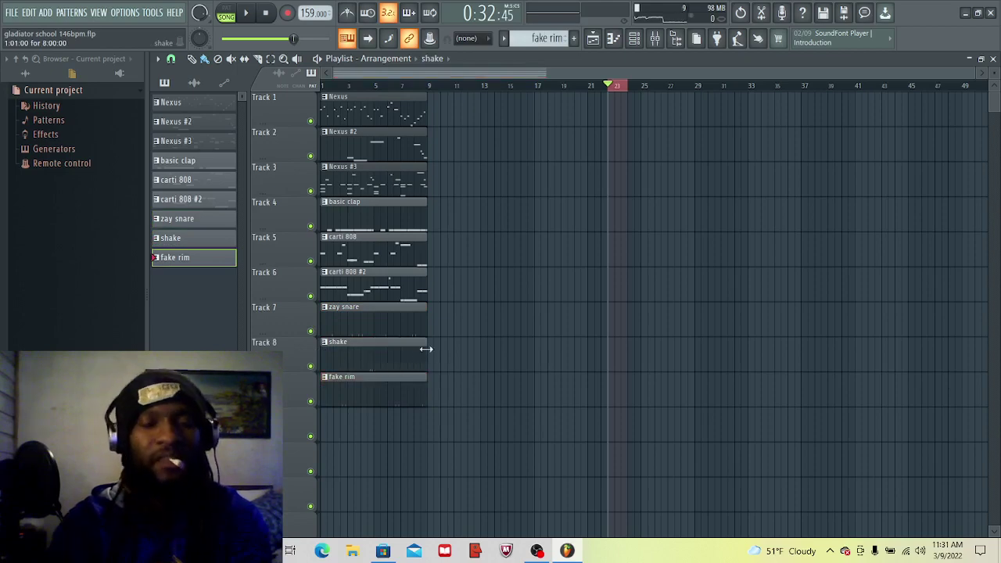
# Step: Select all playlist clips and duplicate the eight-bar block seven times until the arrangement reaches bar 65
pyautogui.hotkey('ctrl', 'a')
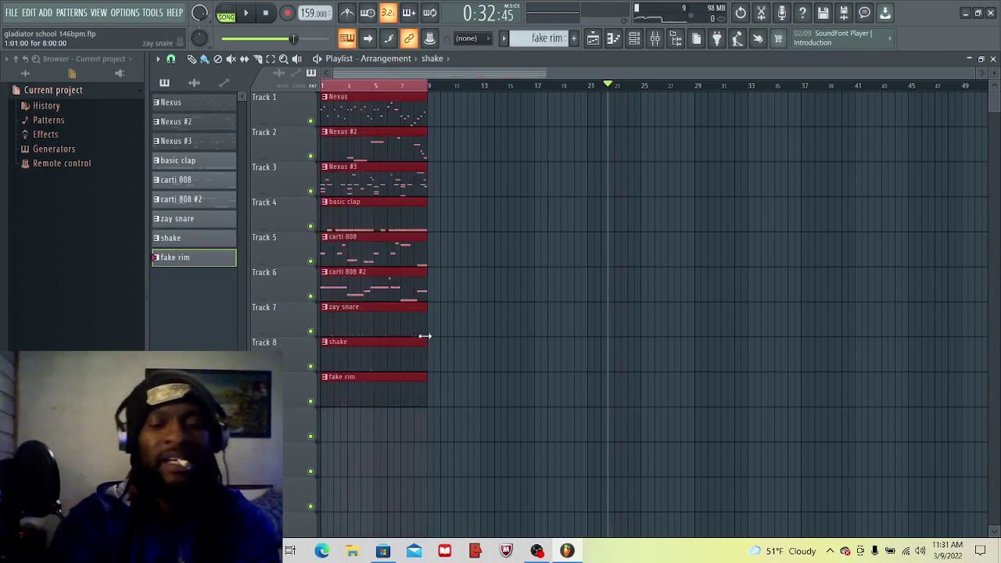
pyautogui.hotkey('ctrl', 'b')
pyautogui.hotkey('ctrl', 'b')
pyautogui.hotkey('ctrl', 'b')
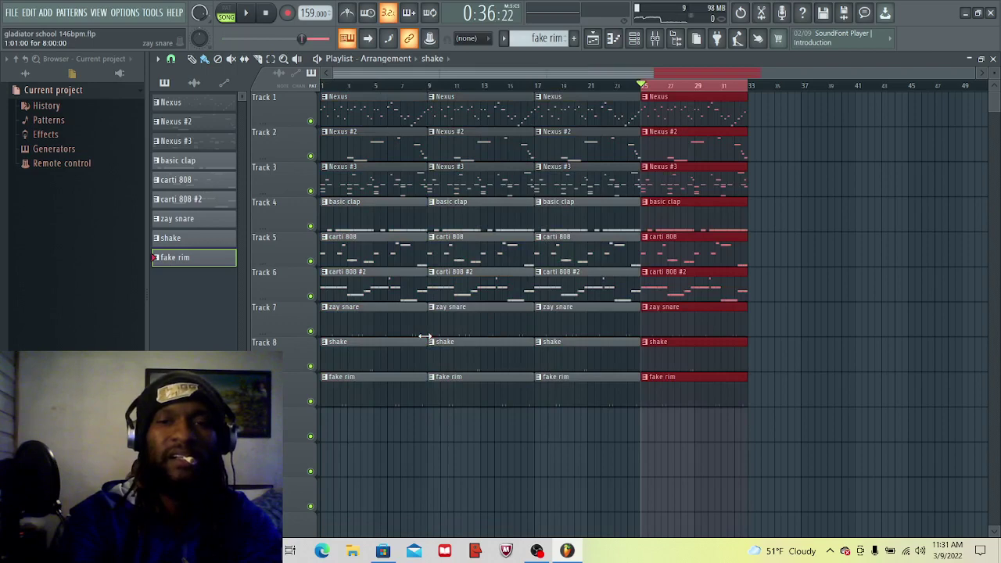
pyautogui.hotkey('ctrl', 'b')
pyautogui.hotkey('ctrl', 'b')
pyautogui.hotkey('ctrl', 'b')
pyautogui.hotkey('ctrl', 'b')
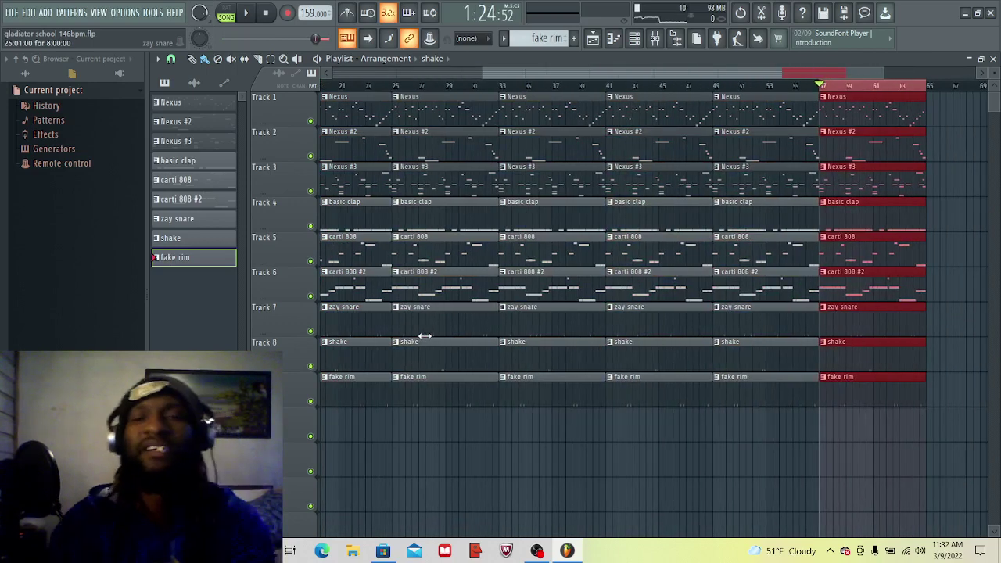
pyautogui.moveTo(483, 73); pyautogui.dragTo(157, 61)
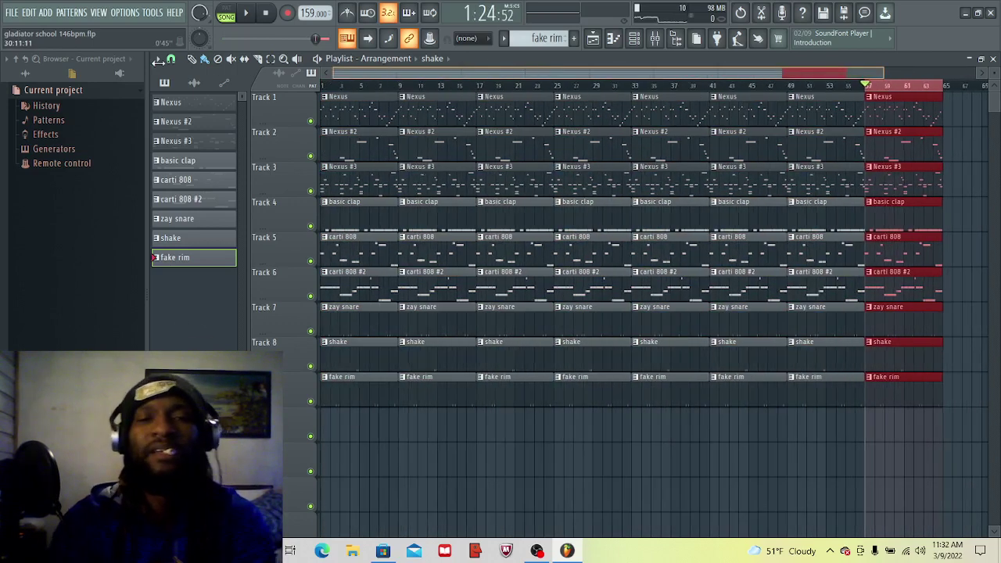
# Step: Deselect all clips and the timeline range, and play the arrangement from bar 1
pyautogui.click(533, 446)
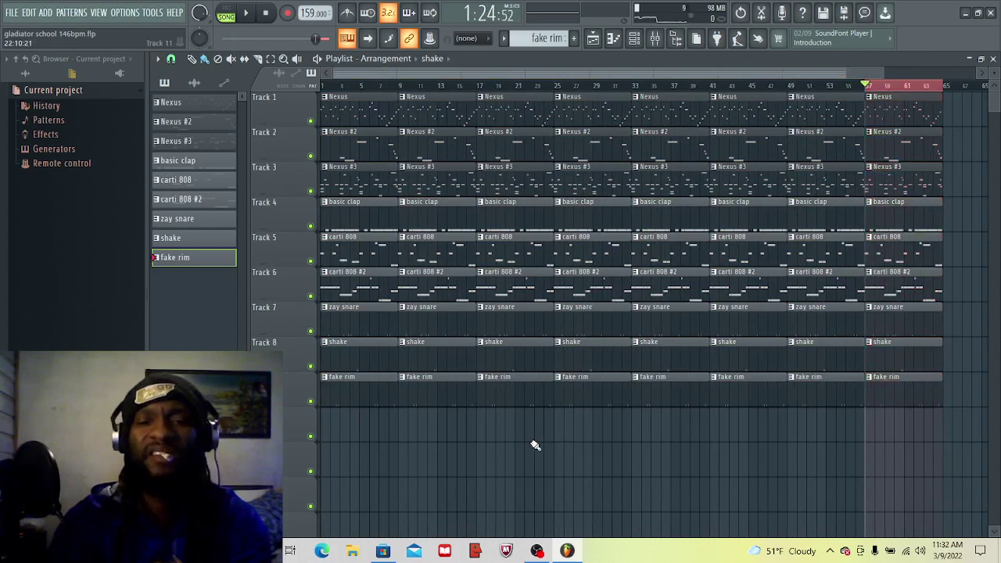
pyautogui.click(684, 86)
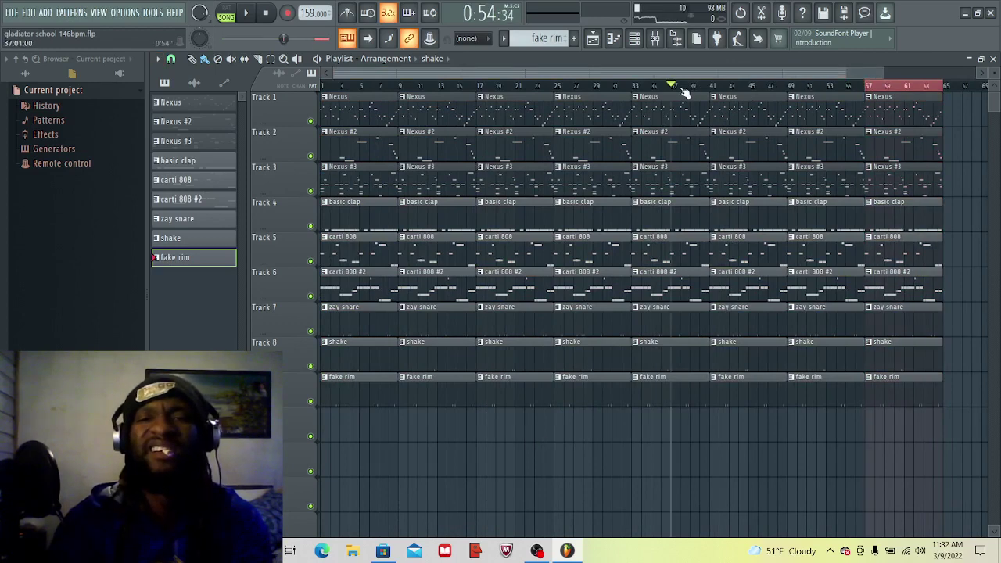
pyautogui.click(266, 12)
pyautogui.click(247, 13)
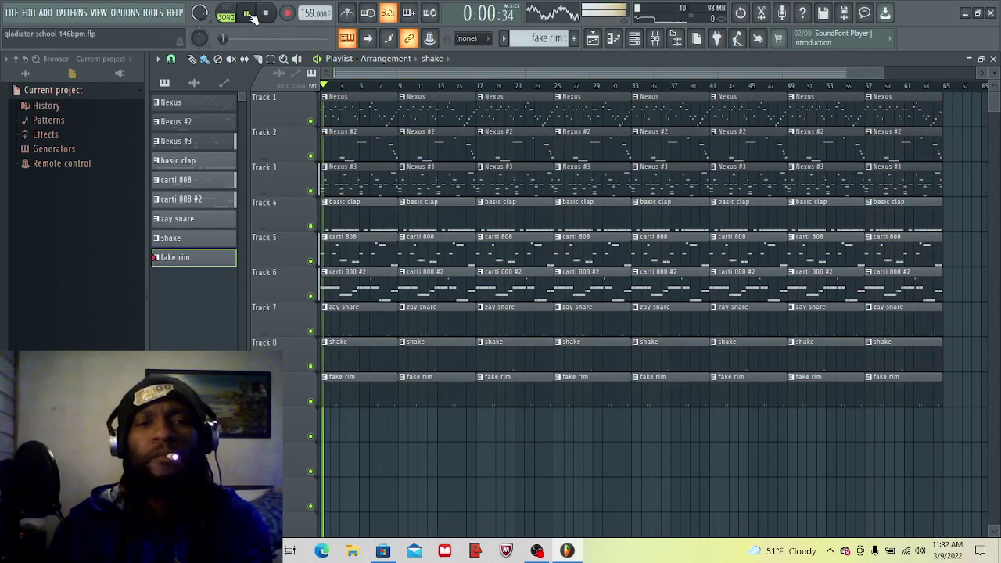
# Step: Delete the bar 1 clips of carti 808 #2, carti 808, zay snare, shake and fake rim on Tracks 5 to 9
pyautogui.rightClick(372, 279)
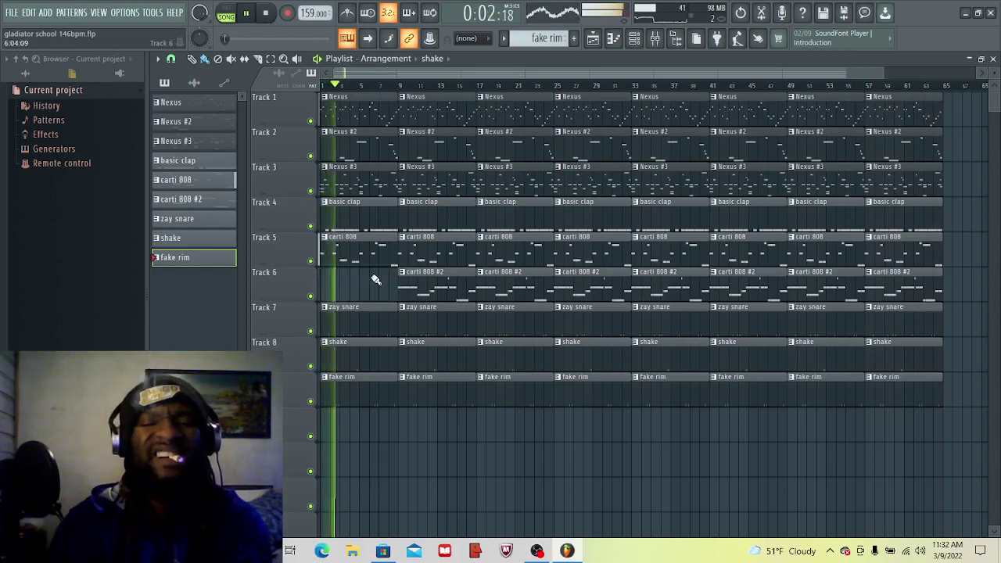
pyautogui.rightClick(368, 254)
pyautogui.rightClick(369, 321)
pyautogui.rightClick(370, 356)
pyautogui.rightClick(370, 389)
pyautogui.press('space')
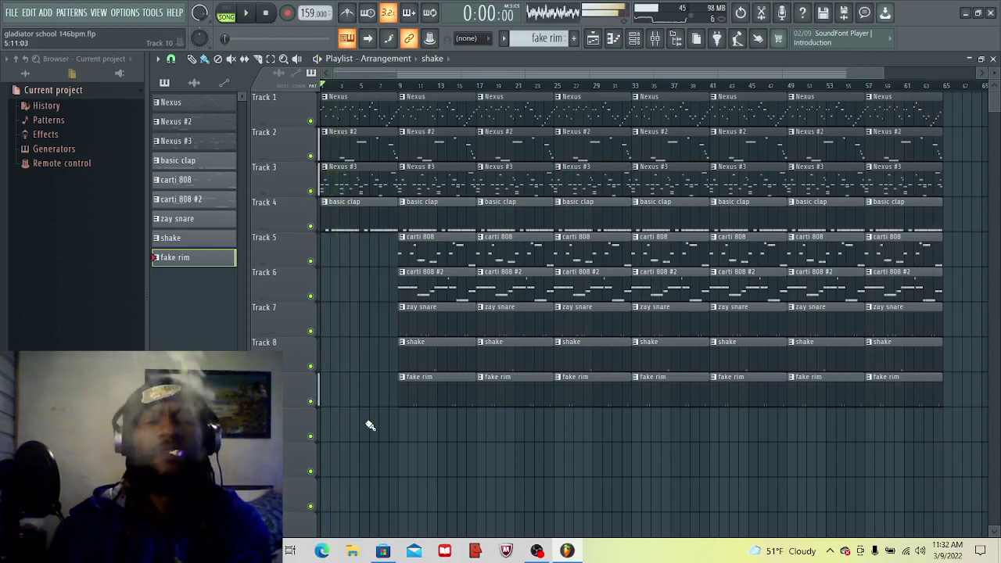
# Step: Restart playback and delete the basic clap, Nexus #2 and Nexus clips at bar 1, keeping only Nexus #3 in the intro
pyautogui.press('space')
pyautogui.rightClick(361, 204)
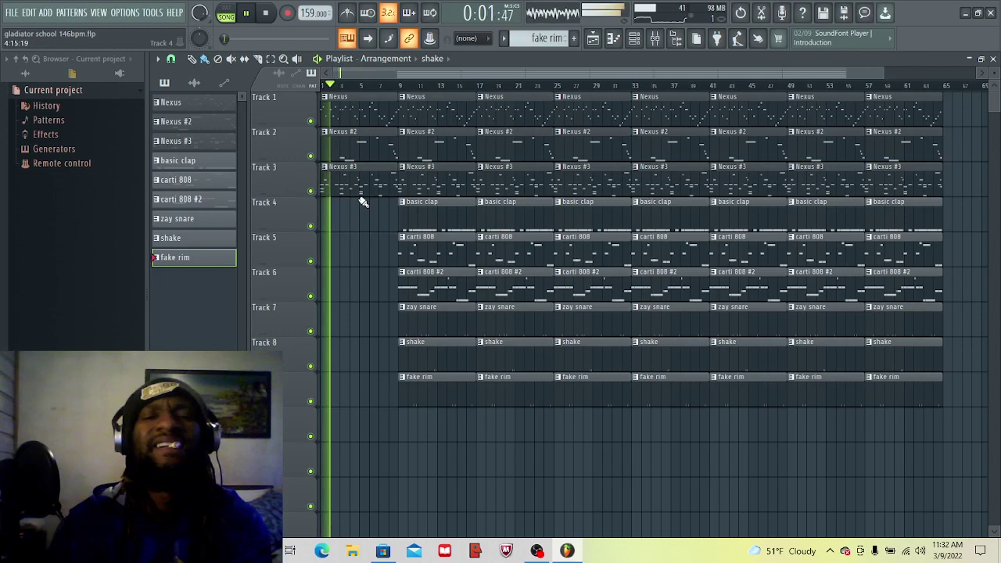
pyautogui.rightClick(367, 152)
pyautogui.rightClick(371, 110)
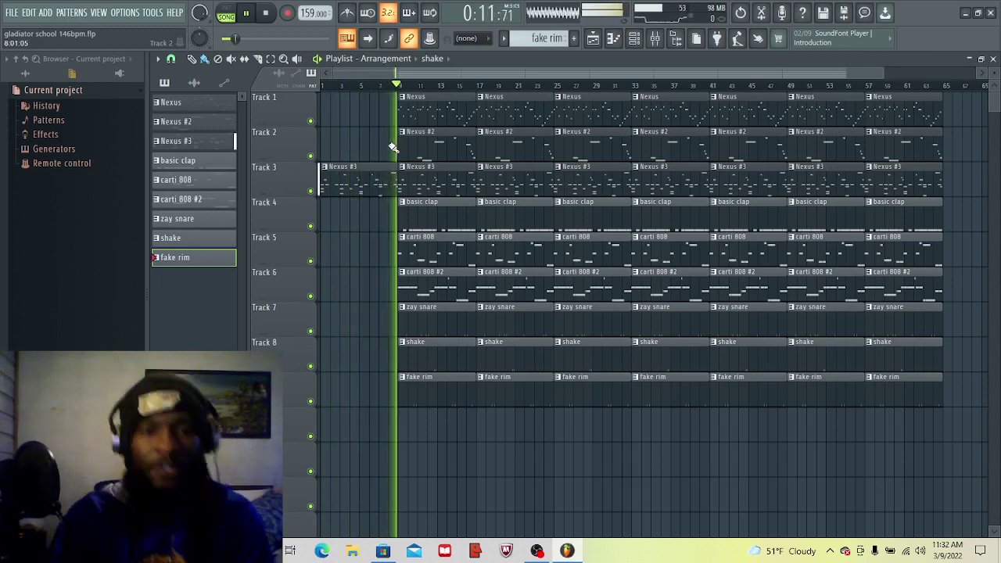
# Step: Delete the carti 808 #2, shake, fake rim and Nexus clips at bar 9
pyautogui.rightClick(445, 290)
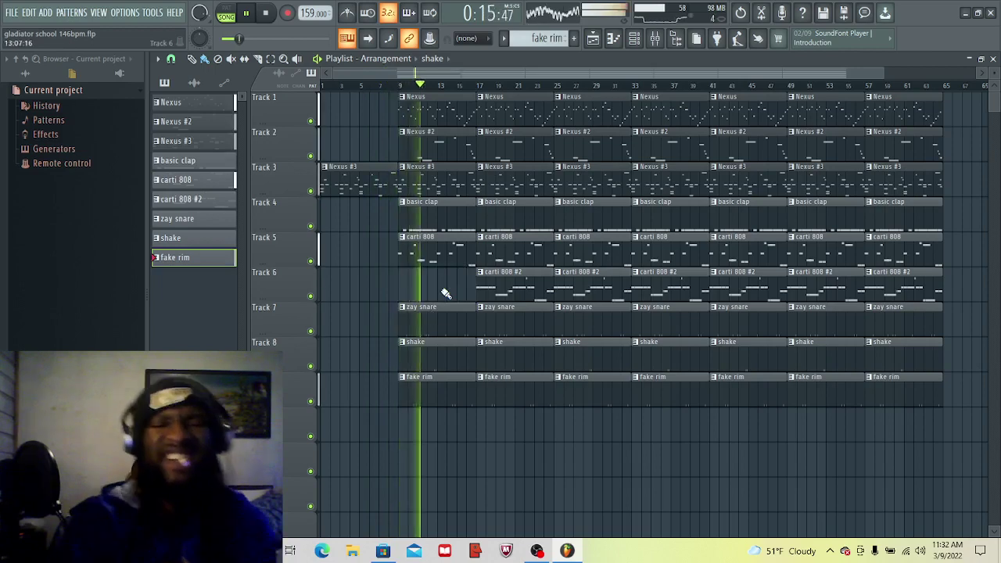
pyautogui.rightClick(439, 334)
pyautogui.rightClick(467, 383)
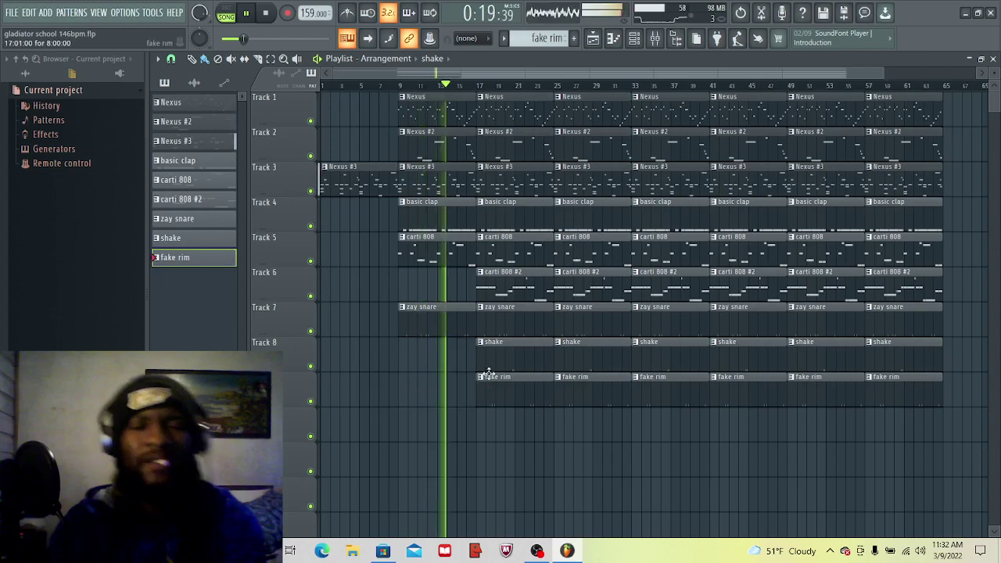
pyautogui.rightClick(448, 121)
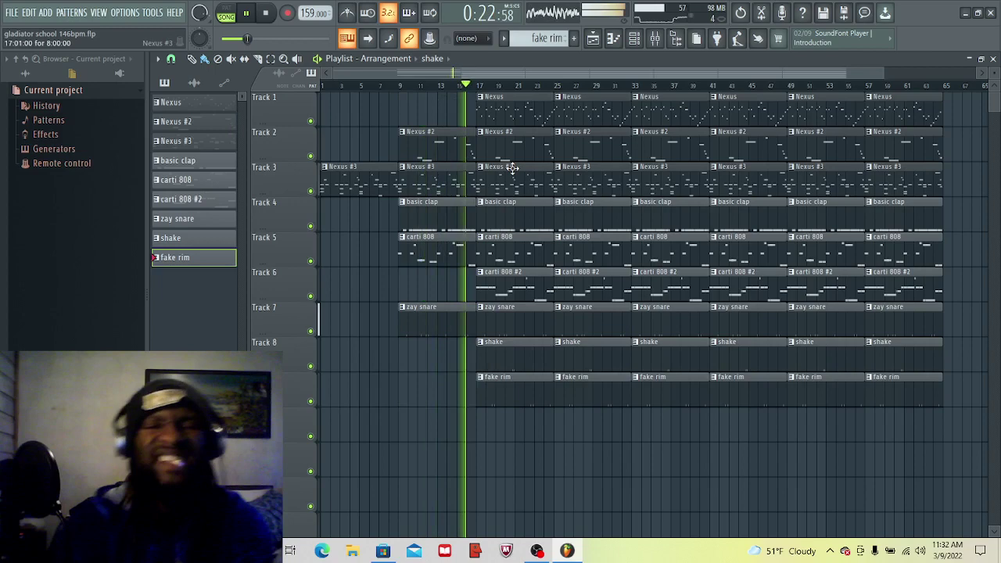
# Step: Delete the carti 808 clip at bar 17 on Track 5 and select the carti 808 #2 clip at bar 17 on Track 6
pyautogui.rightClick(492, 251)
pyautogui.rightClick(480, 290)
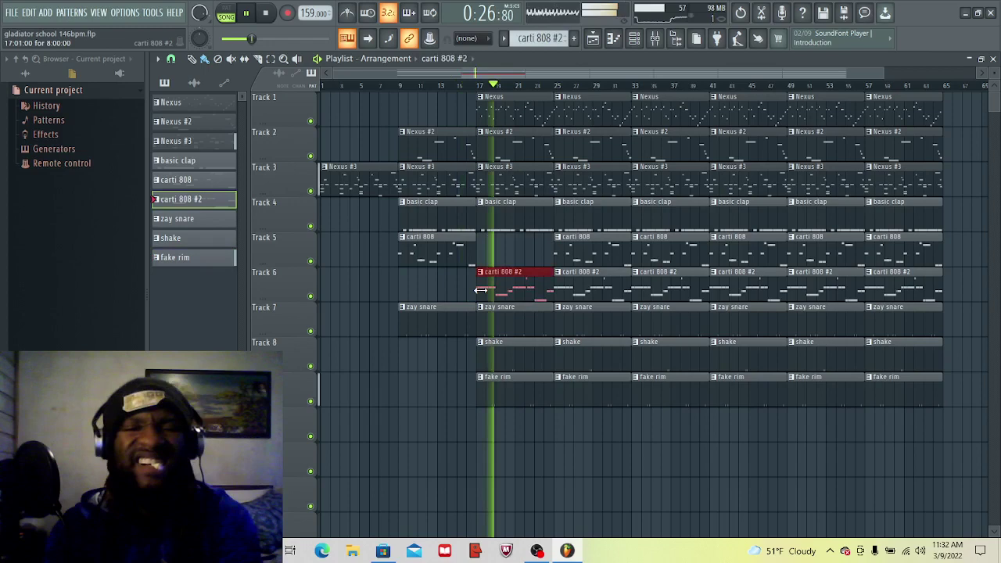
pyautogui.press('space')
pyautogui.press('space')
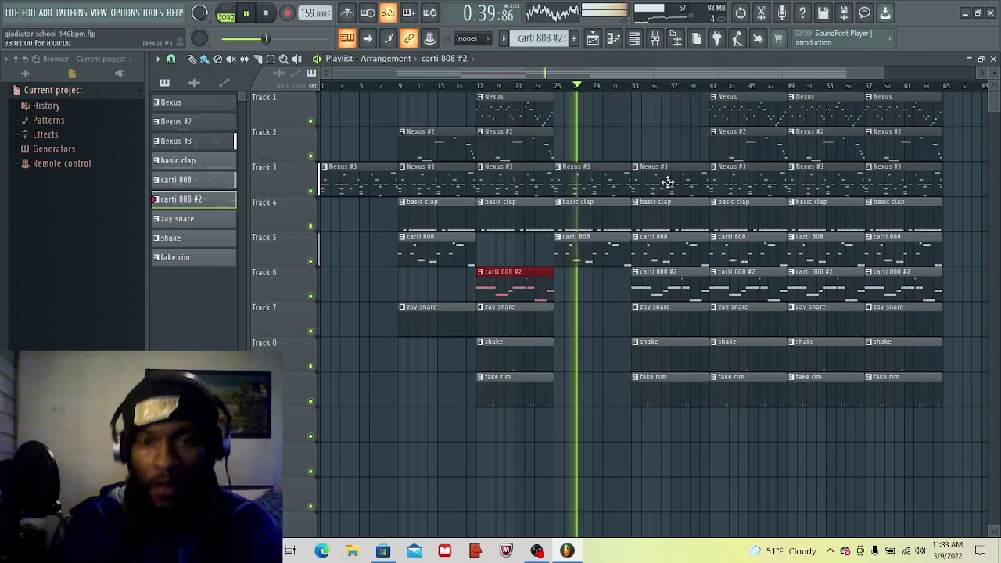
# Step: Delete the carti 808, carti 808 #2, zay snare, shake and fake rim clips at bar 33
pyautogui.rightClick(669, 249)
pyautogui.rightClick(672, 283)
pyautogui.rightClick(676, 316)
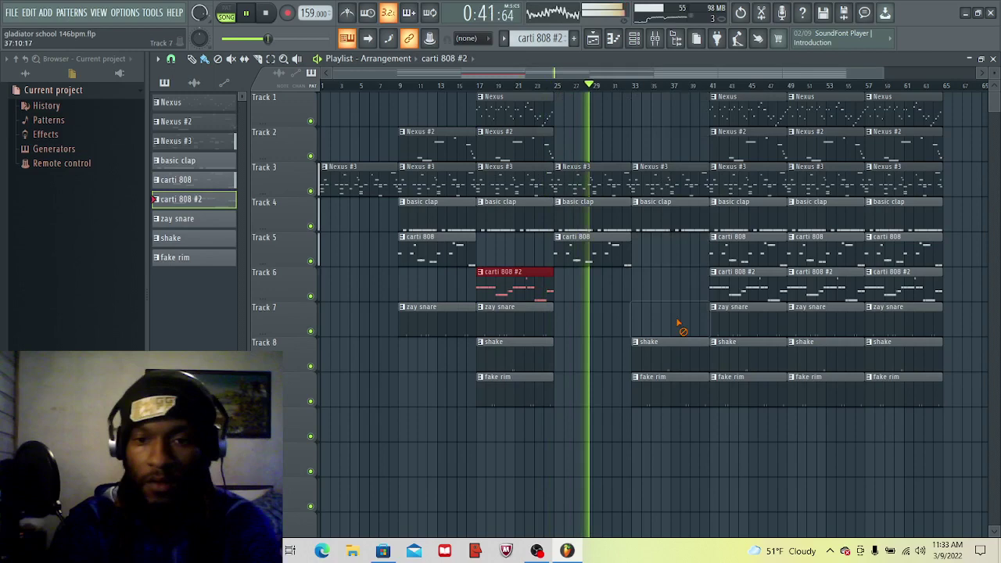
pyautogui.rightClick(665, 356)
pyautogui.rightClick(664, 390)
# Step: Delete the carti 808, Nexus #2, zay snare, shake and fake rim clips at bar 41
pyautogui.rightClick(743, 250)
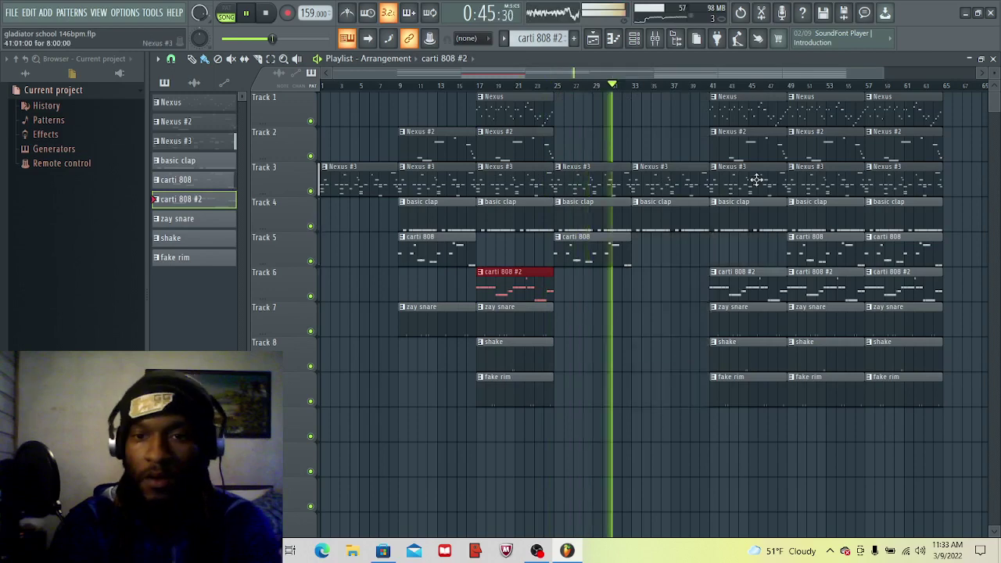
pyautogui.rightClick(746, 149)
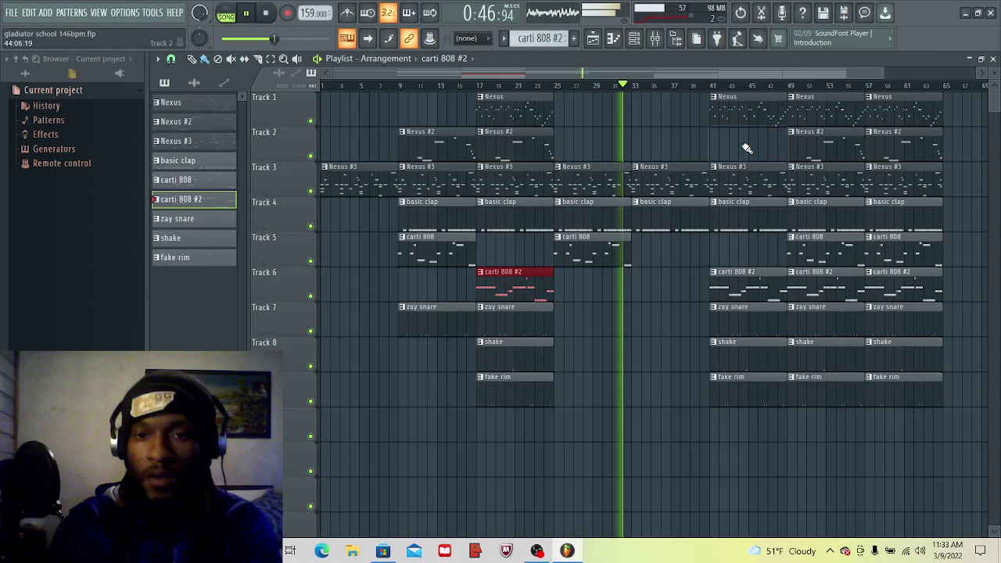
pyautogui.rightClick(742, 320)
pyautogui.rightClick(742, 356)
pyautogui.rightClick(743, 391)
# Step: Place a carti 808 clip at about bar 35 on Track 5, and delete the zay snare and shake clips at bar 49
pyautogui.click(175, 179)
pyautogui.click(655, 249)
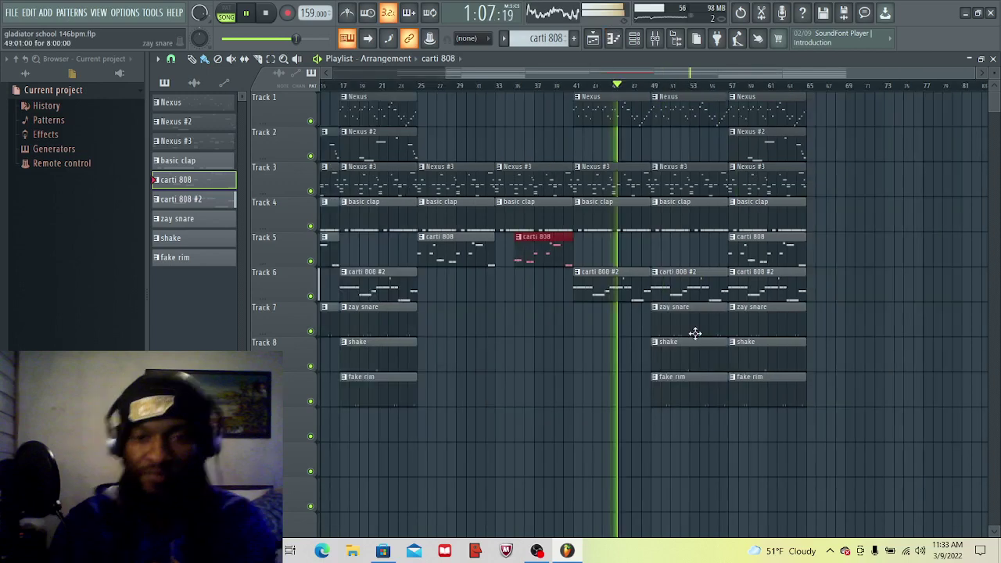
pyautogui.rightClick(695, 334)
pyautogui.rightClick(699, 358)
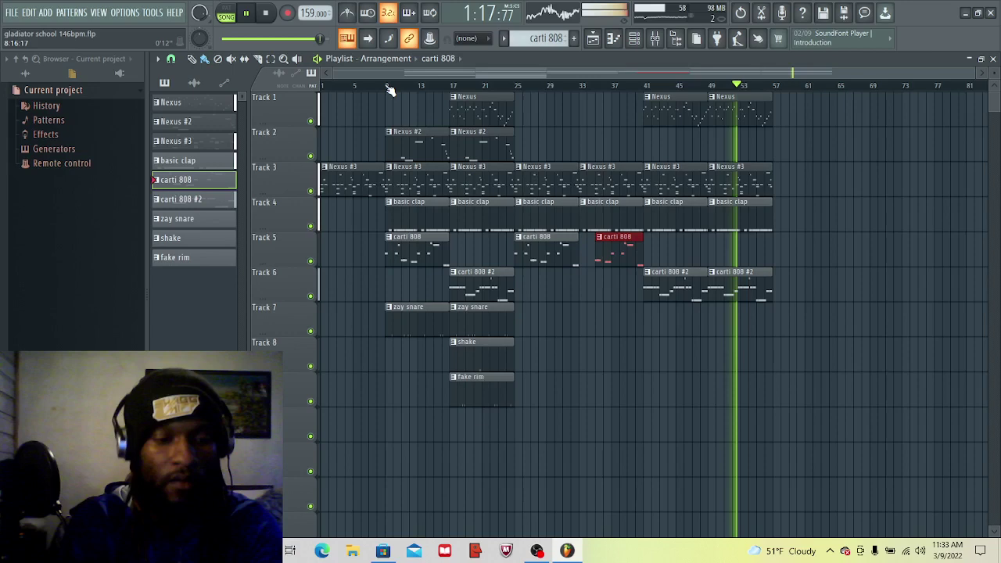
# Step: Select bars 9 to 56 and duplicate the section to bar 57, and play back from about bar 28
pyautogui.moveTo(389, 90); pyautogui.dragTo(659, 88)
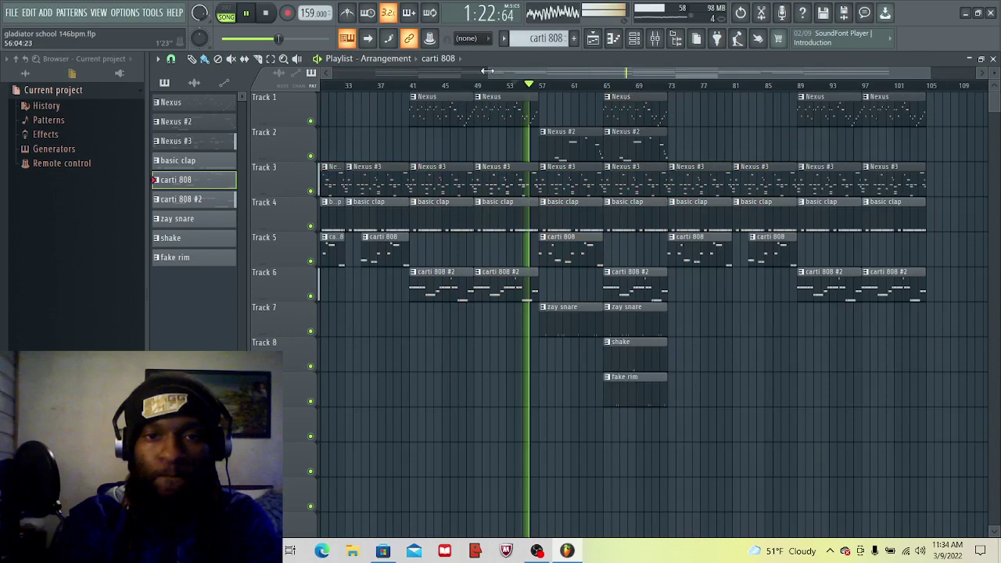
pyautogui.moveTo(486, 70); pyautogui.dragTo(332, 70)
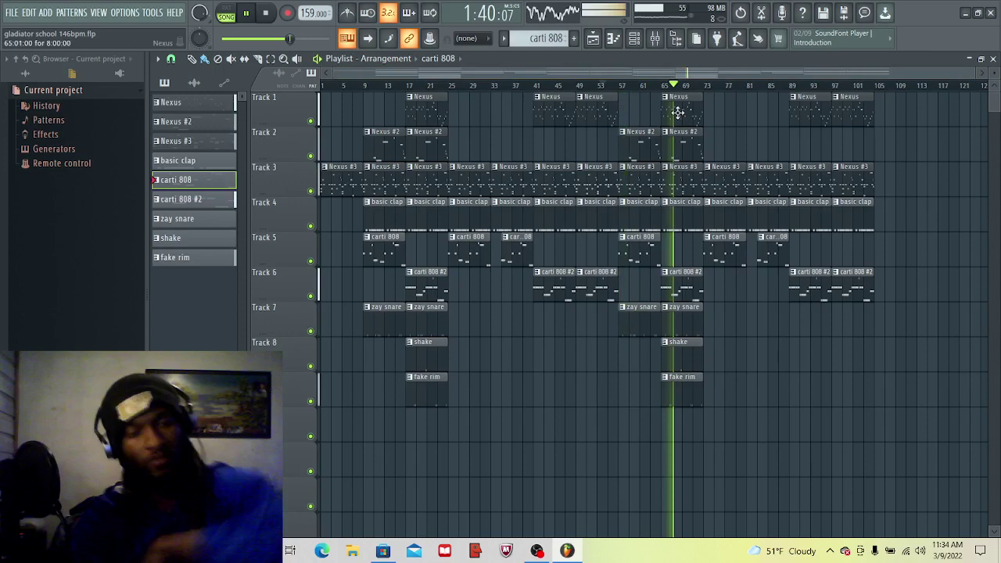
pyautogui.click(464, 84)
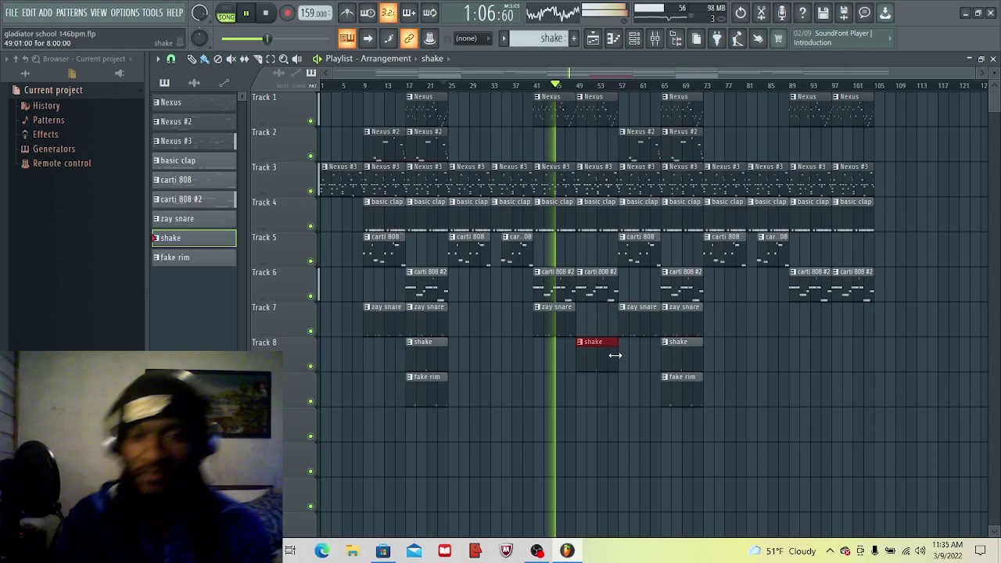
# Step: Delete the carti 808 #2 clip at bar 49 on Track 6 and place a Nexus #2 clip at bar 81 on Track 2
pyautogui.rightClick(602, 291)
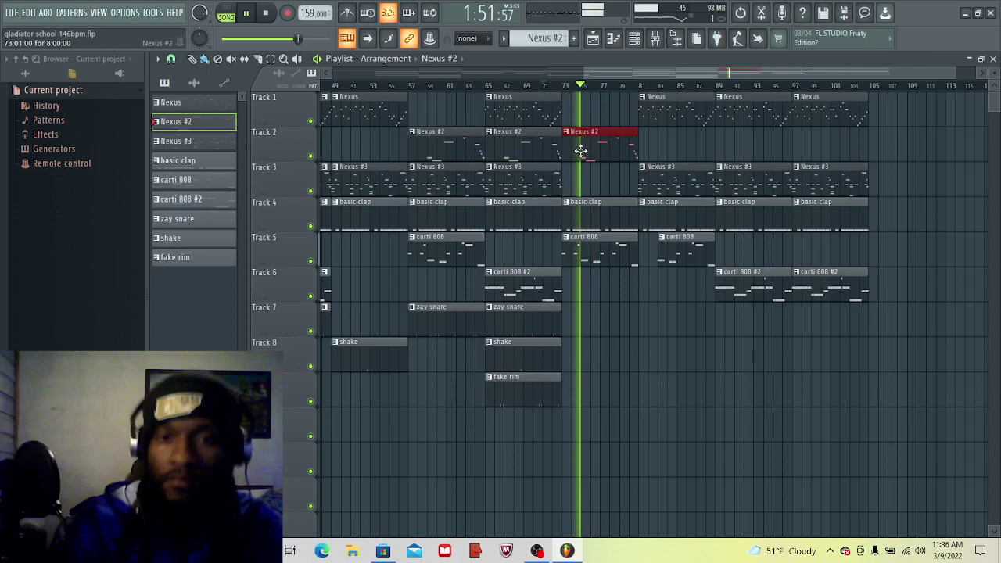
pyautogui.click(639, 143)
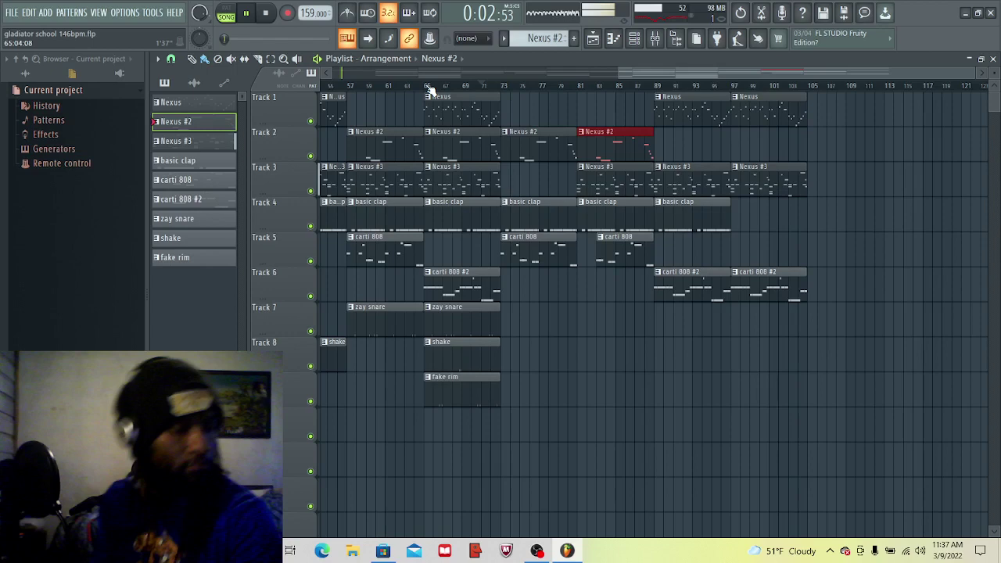
# Step: Pause playback and mark bars 73 to 81 on the playlist timeline
pyautogui.press('space')
pyautogui.moveTo(501, 85); pyautogui.dragTo(577, 85)
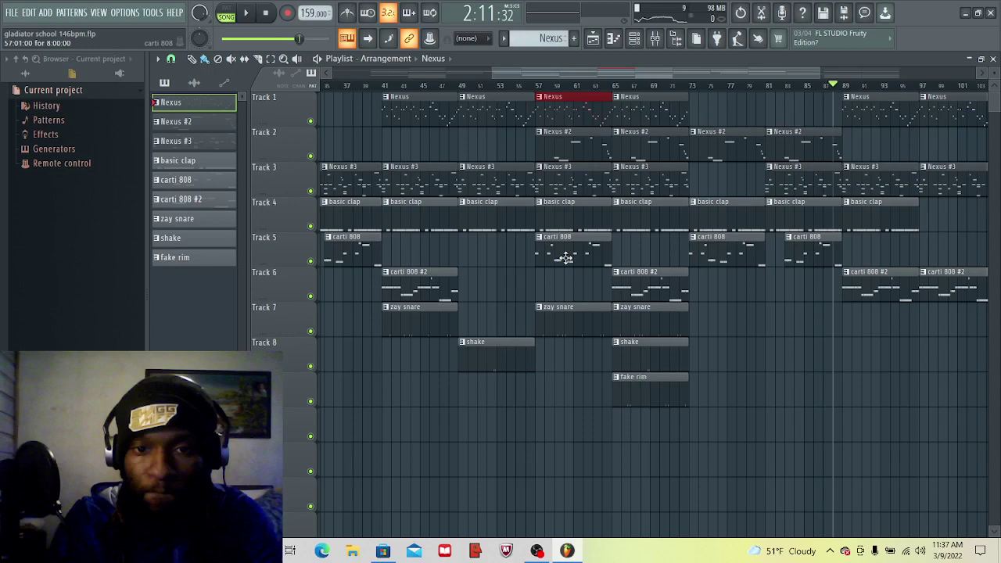
# Step: Undo the last playlist edit and pick the shake clip at bar 49 on Track 8
pyautogui.hotkey('ctrl', 'z')
pyautogui.click(538, 347)
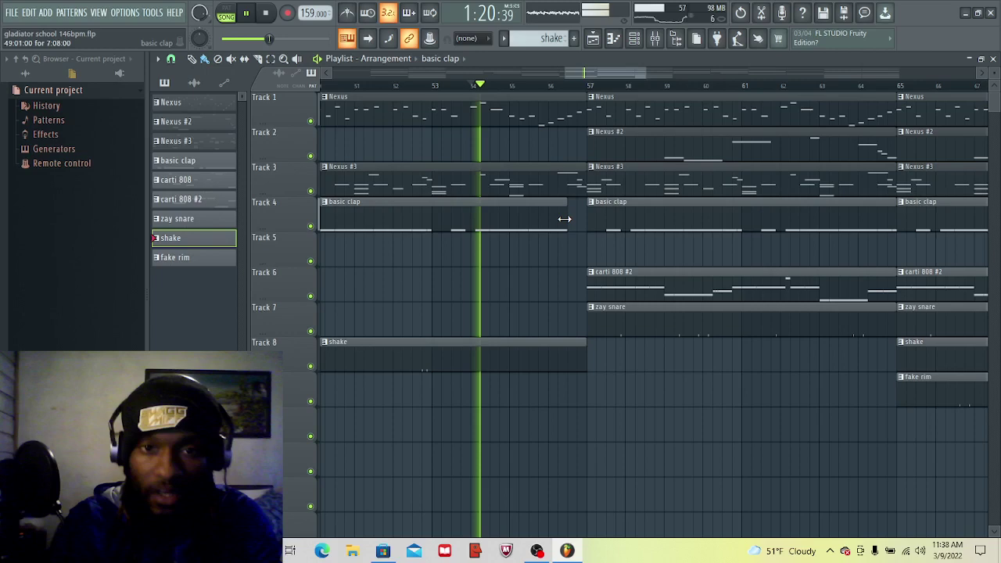
# Step: Open File Explorer, and close the channel rack to return to the playlist arrangement
pyautogui.click(352, 551)
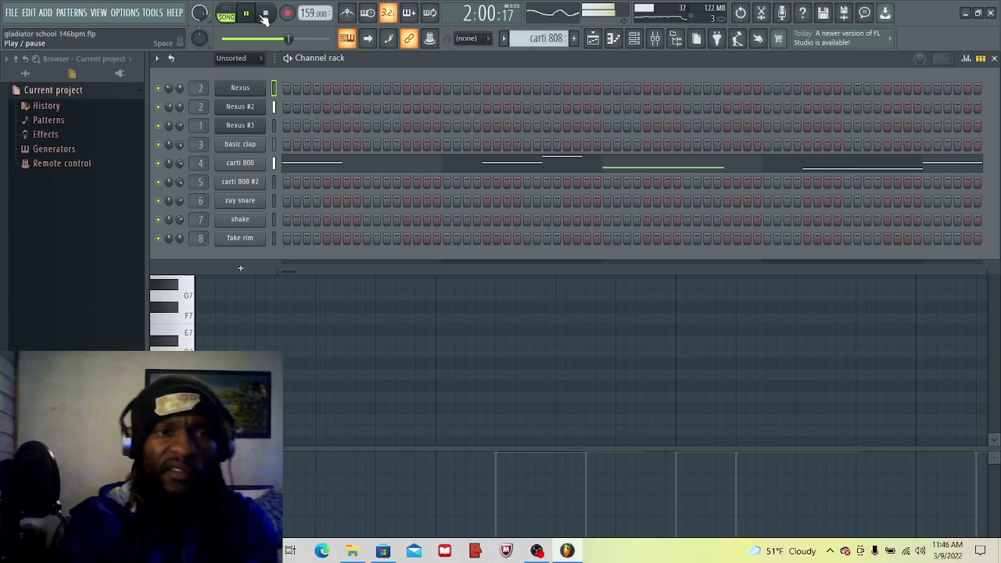
pyautogui.click(633, 41)
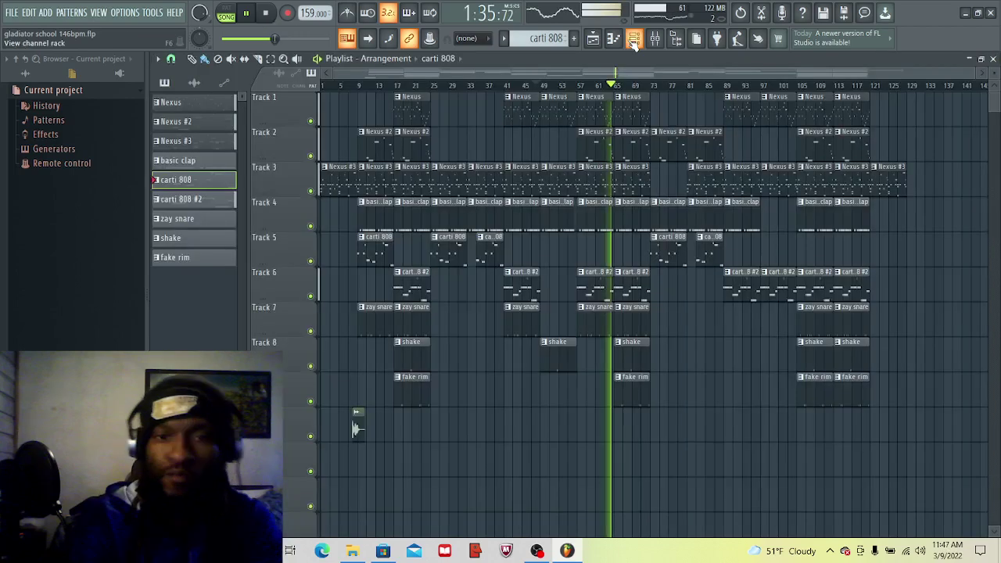